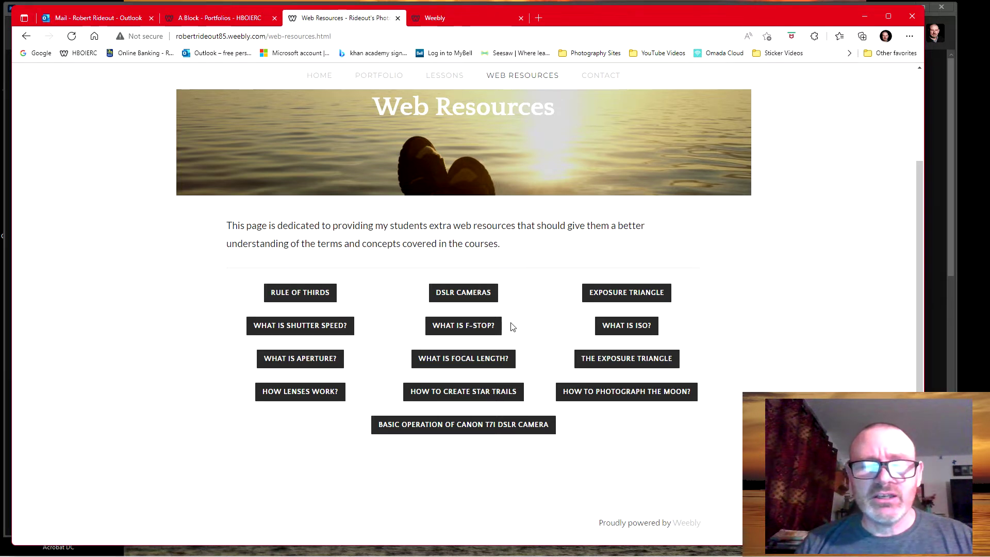
Open the Spot Focus page of the site's portfolio and bring its photo slideshow into view
scroll(513, 326, "up", 2)
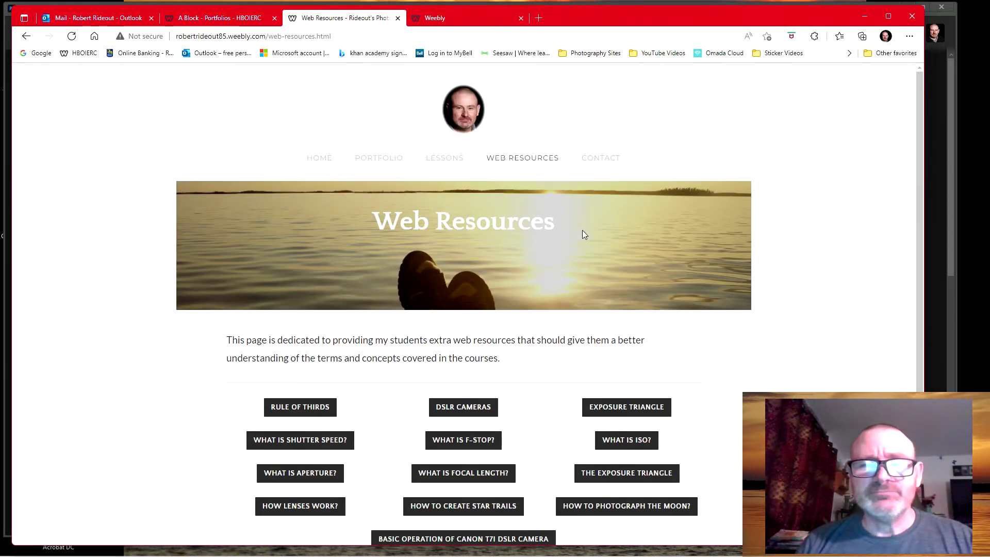
mouse_move(383, 162)
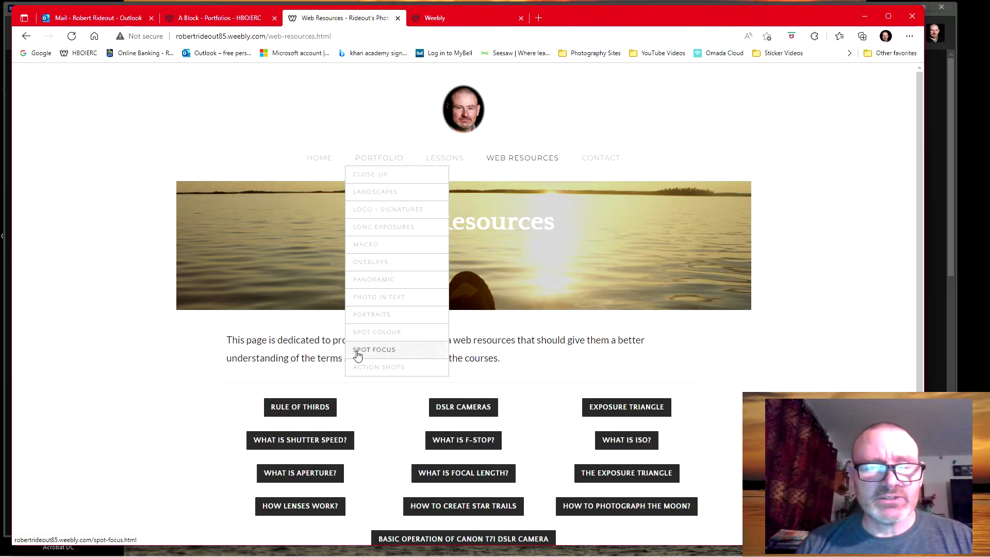
left_click(381, 355)
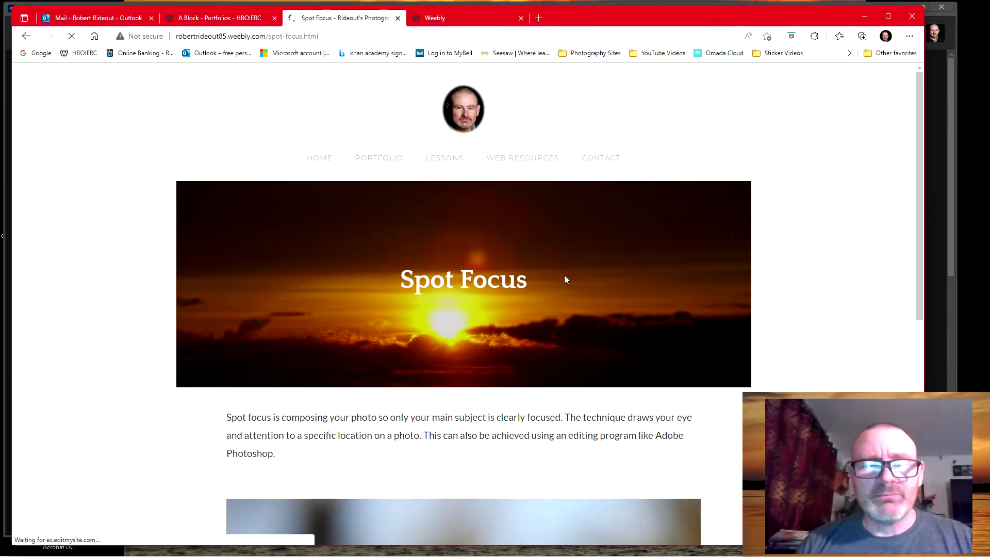
scroll(564, 280, "down", 5)
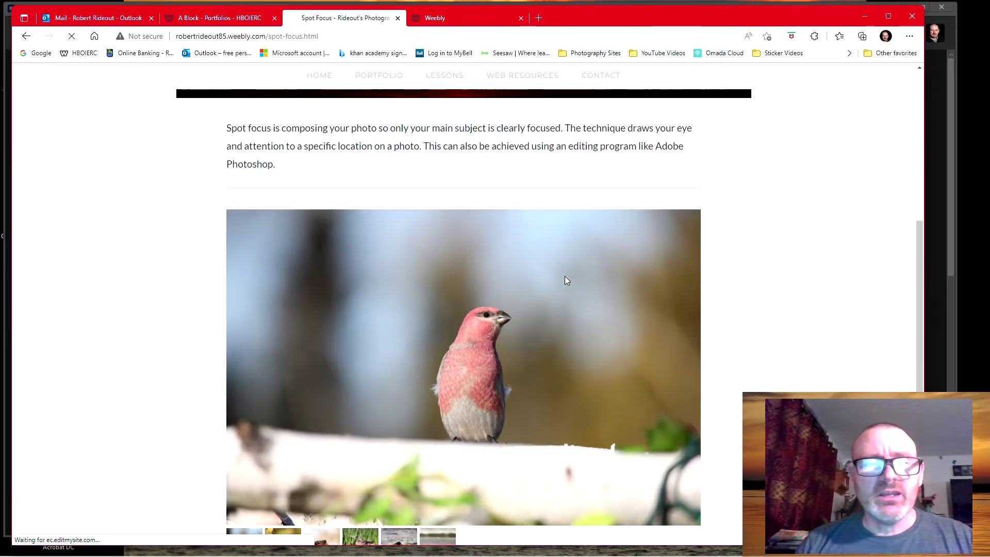
scroll(565, 280, "down", 1)
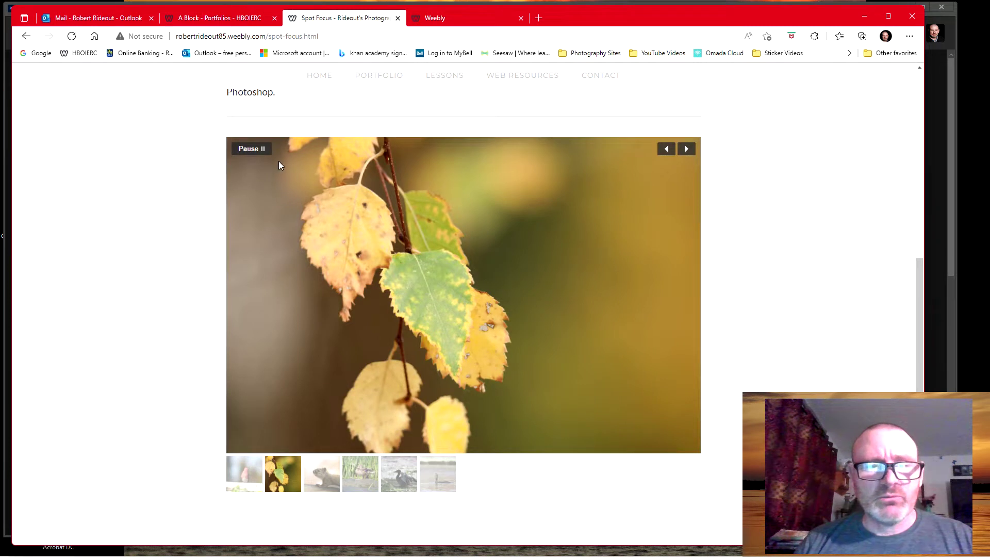
Pause the Spot Focus slideshow and look through its sample photos one by one, ending on the pink bird
left_click(251, 150)
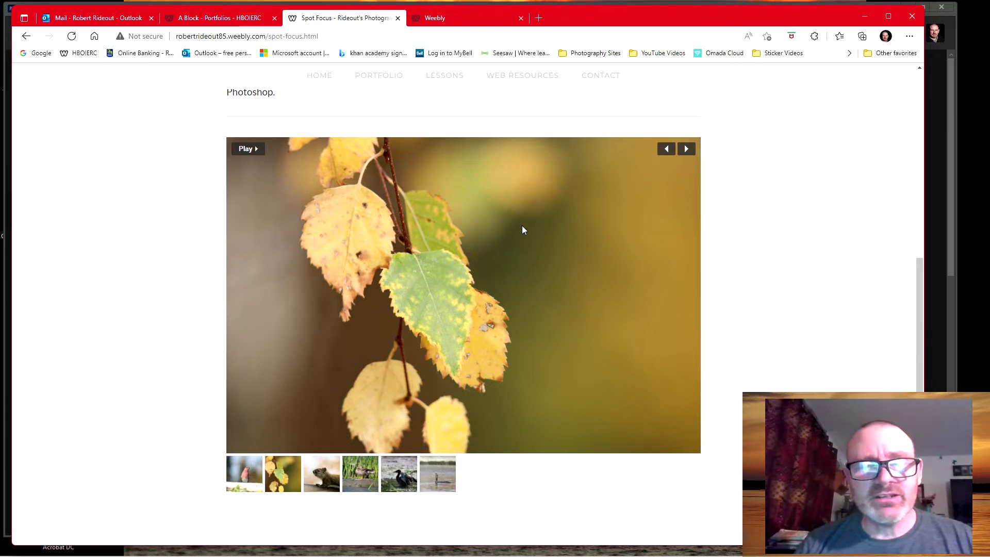
left_click(686, 149)
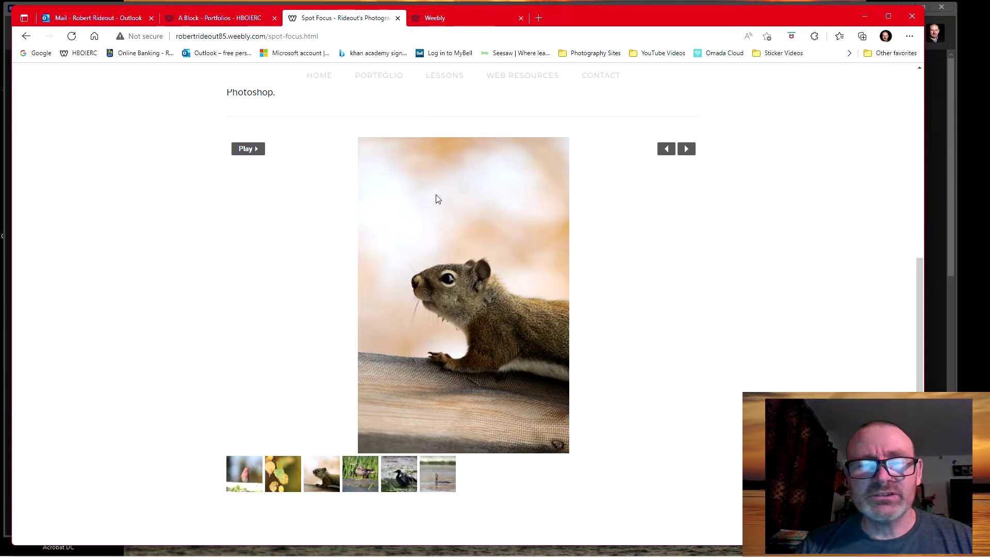
left_click(686, 149)
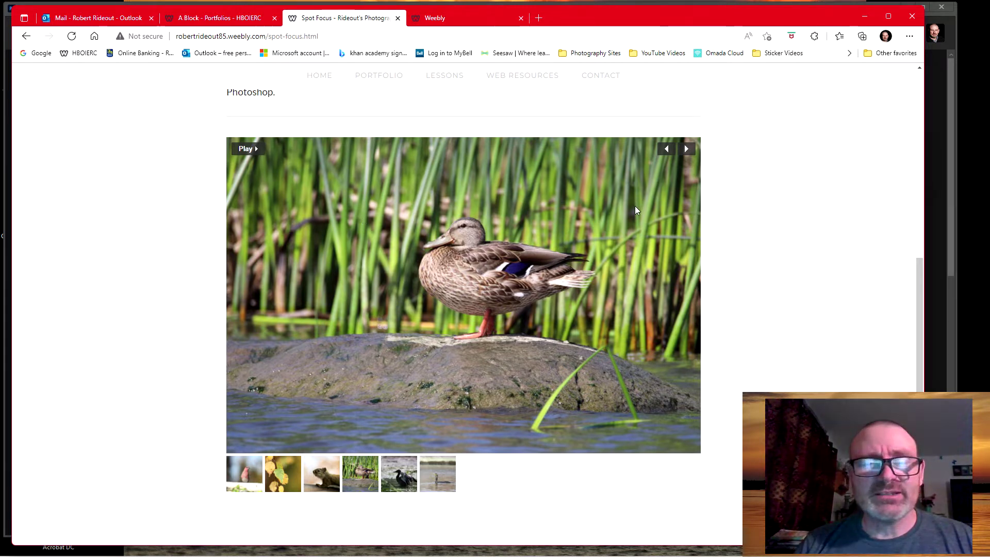
left_click(684, 156)
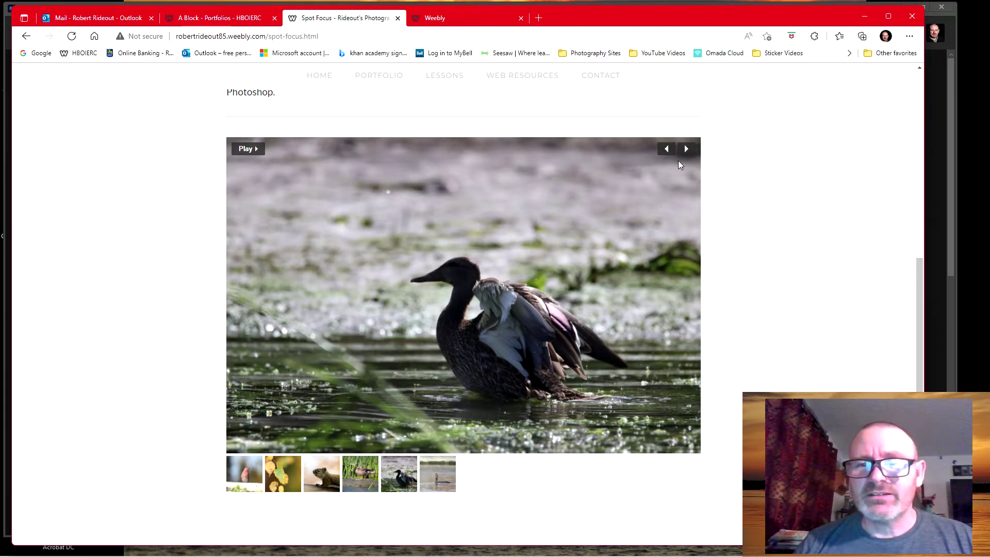
left_click(686, 150)
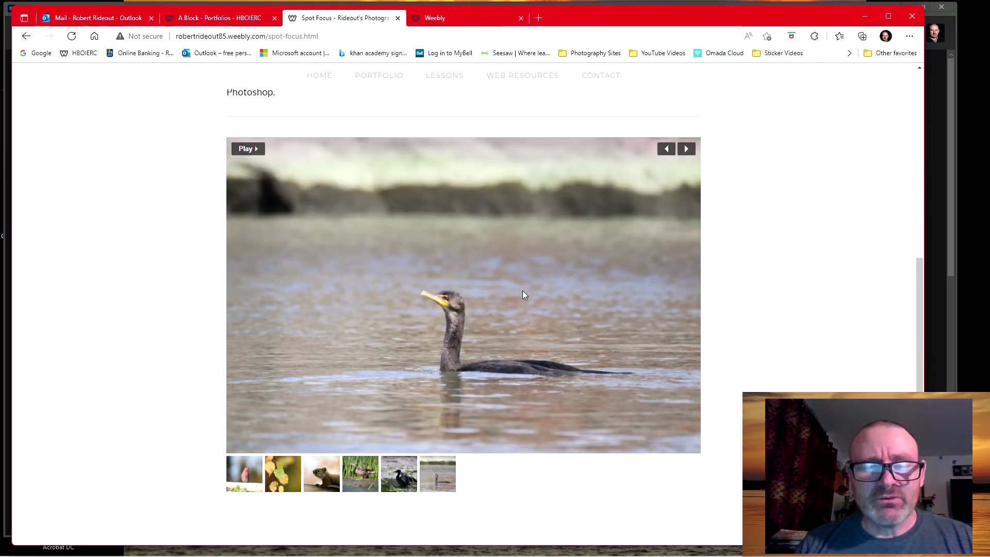
left_click(687, 150)
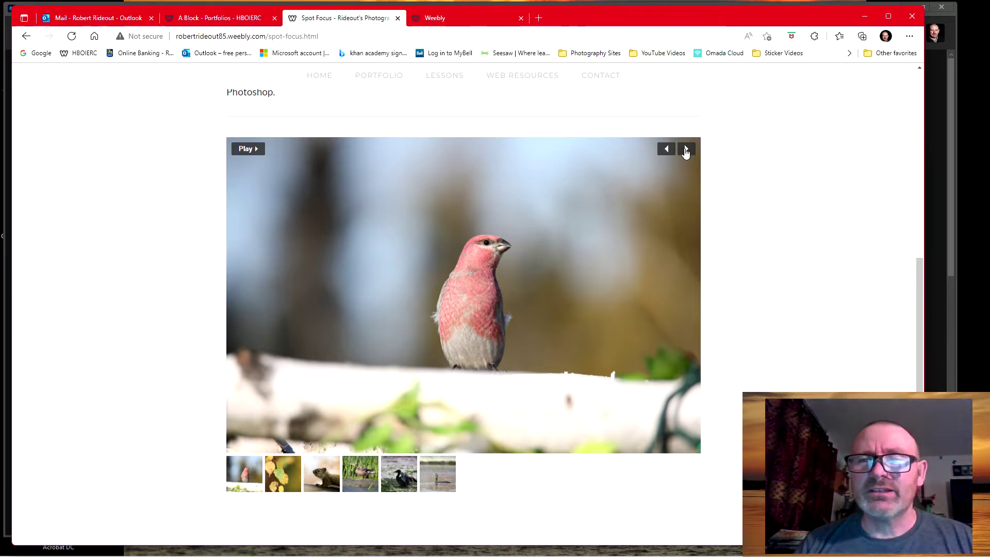
Switch to Photoshop and open the bear photo IMG_3433 from the Bear and Sea falls - June 14-2020 folder
left_click(866, 15)
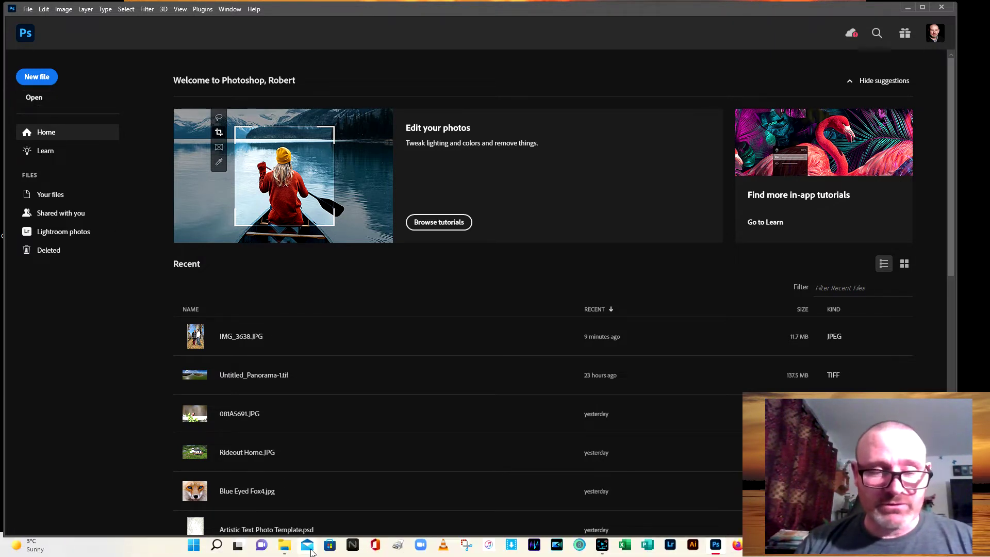
left_click(284, 546)
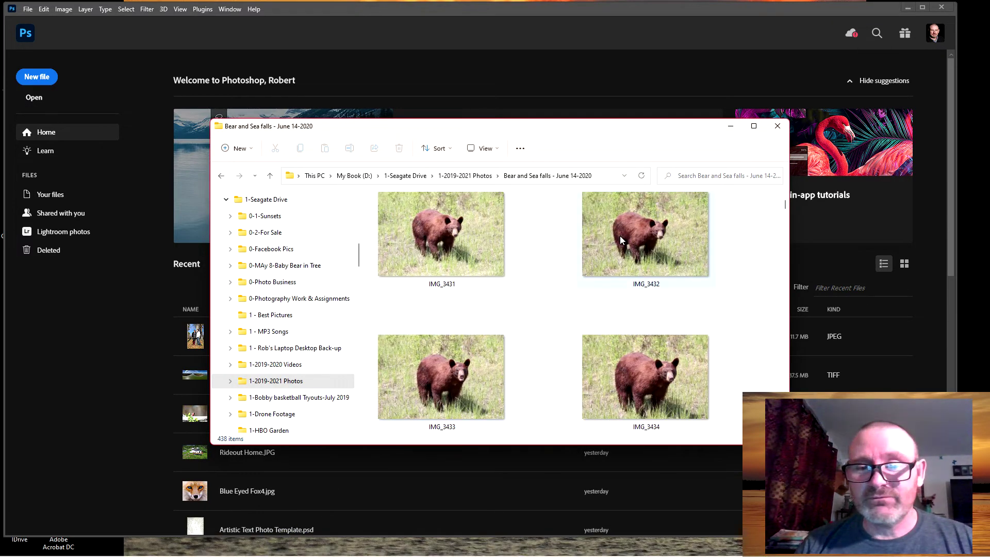
scroll(544, 352, "down", 1)
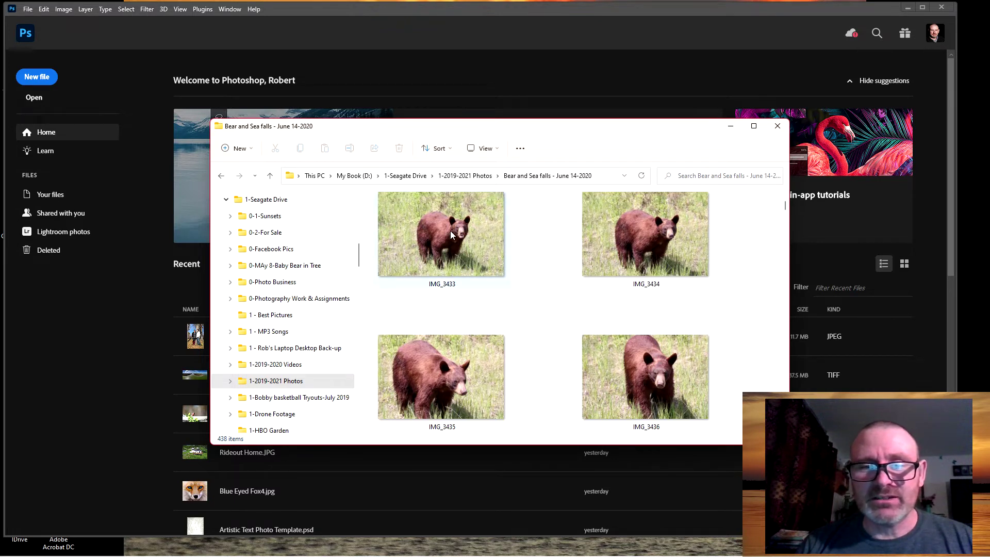
mouse_move(451, 235)
left_click_drag(451, 234, 565, 308)
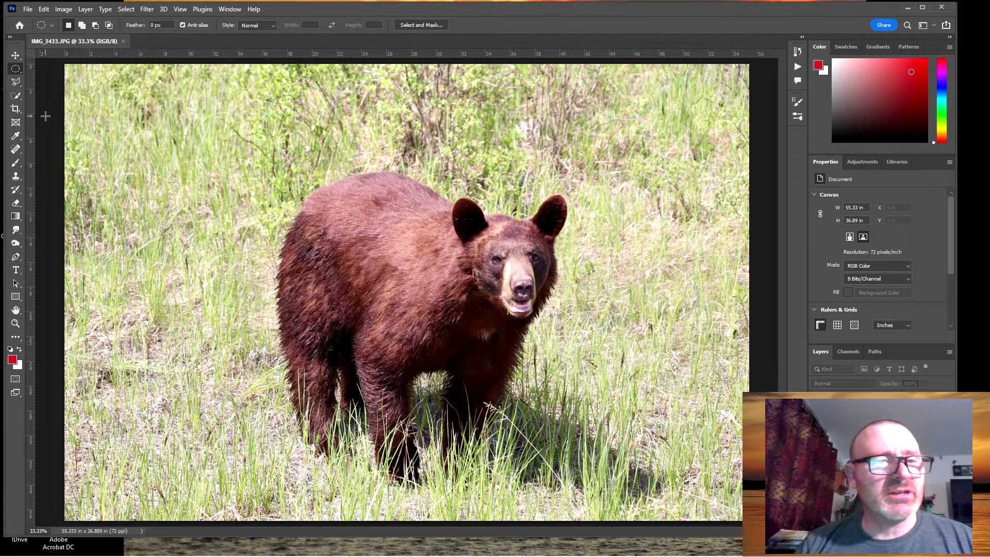
Try a selection around the bear with the Rectangular Marquee tool
right_click(16, 68)
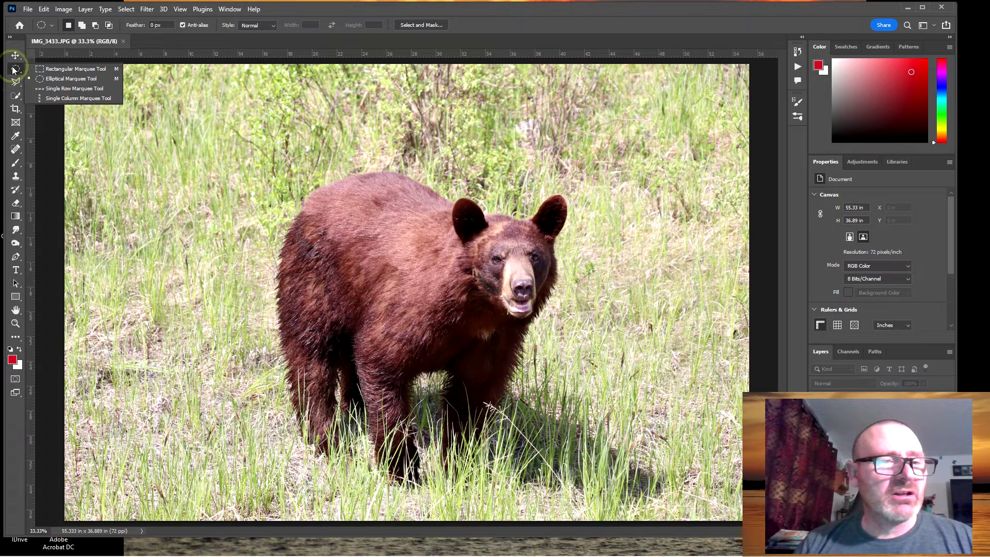
left_click(47, 70)
left_click_drag(258, 163, 580, 463)
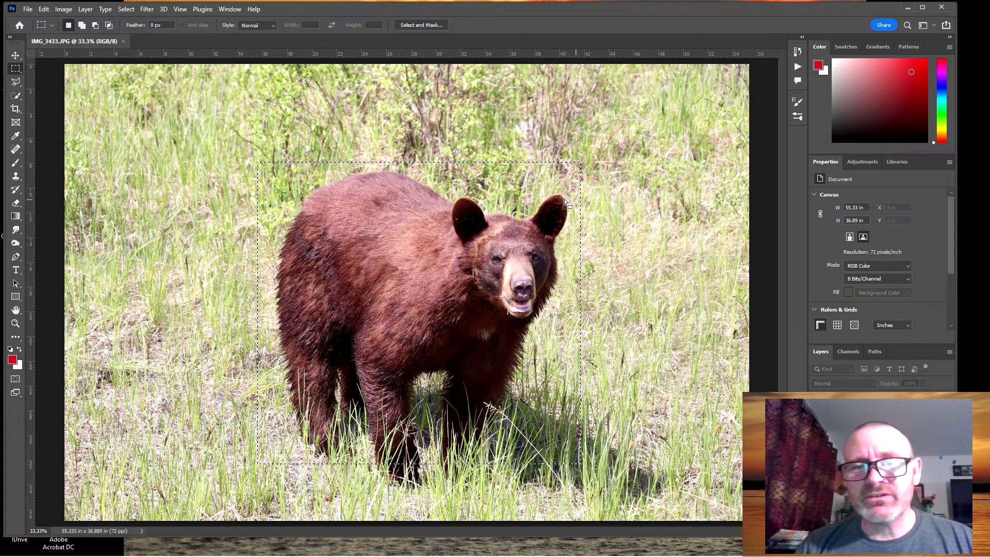
Try a selection around the bear with the Elliptical Marquee tool
right_click(15, 68)
left_click(57, 81)
left_click_drag(279, 147, 576, 422)
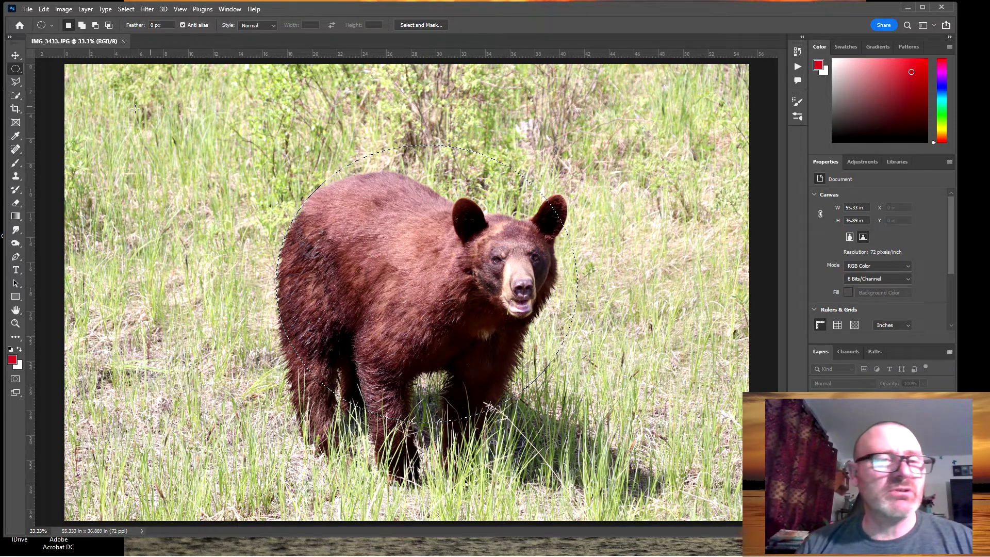
Select the whole bear with the Object Selection tool by framing it with a rectangle
right_click(16, 70)
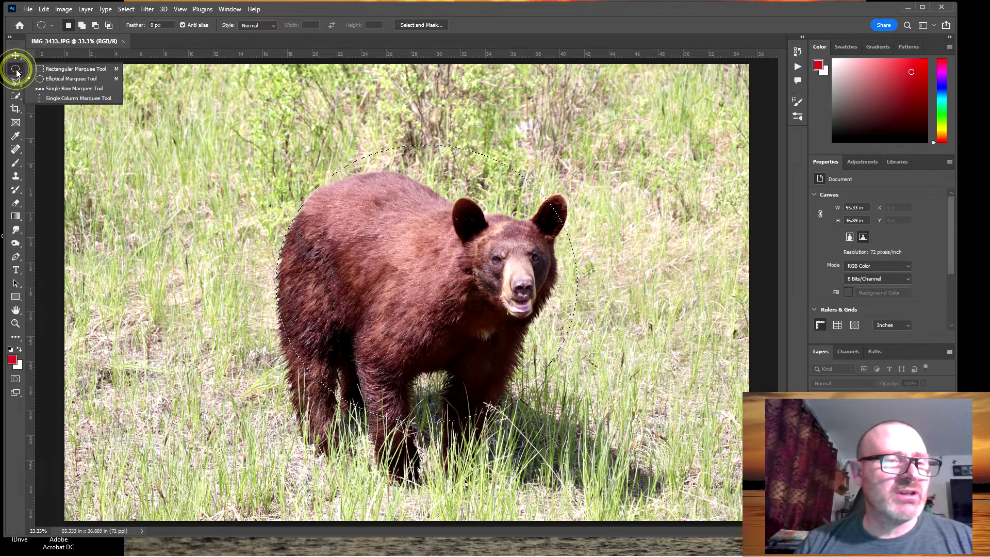
left_click(14, 83)
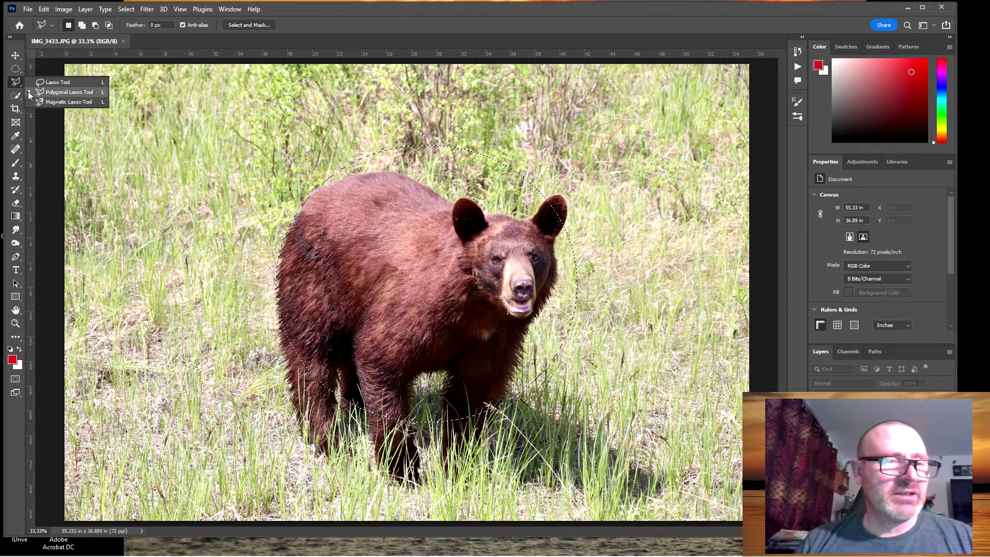
left_click(13, 96)
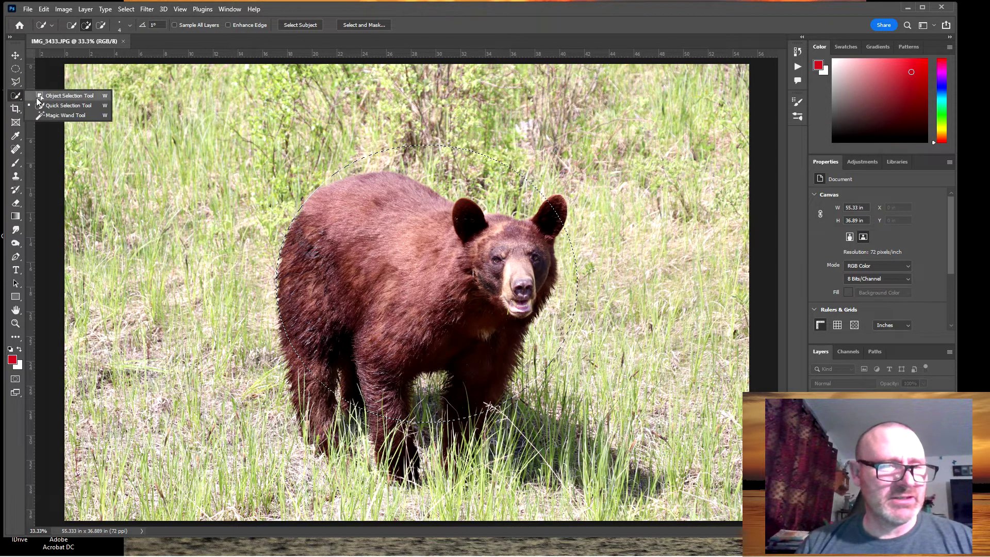
left_click(53, 97)
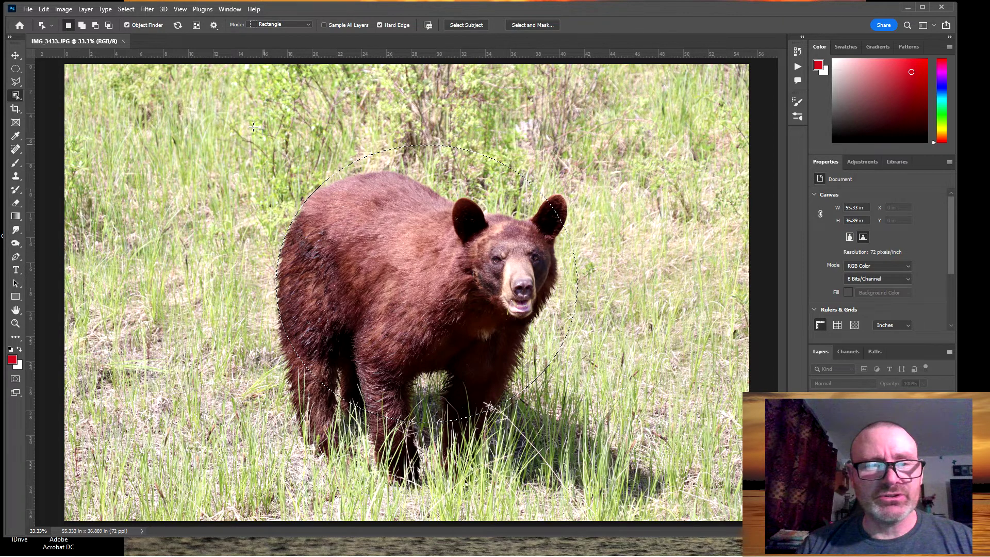
mouse_move(253, 128)
left_mouse_down()
mouse_move(294, 230)
mouse_move(400, 367)
mouse_move(493, 447)
mouse_move(587, 471)
left_mouse_up()
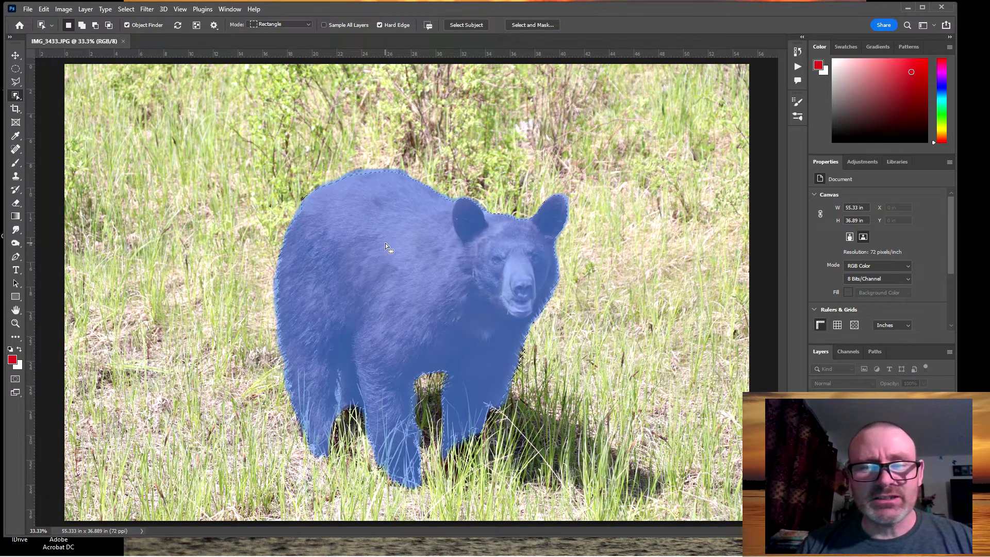
Feather the bear selection by 30 pixels and copy it to a new layer
right_click(385, 244)
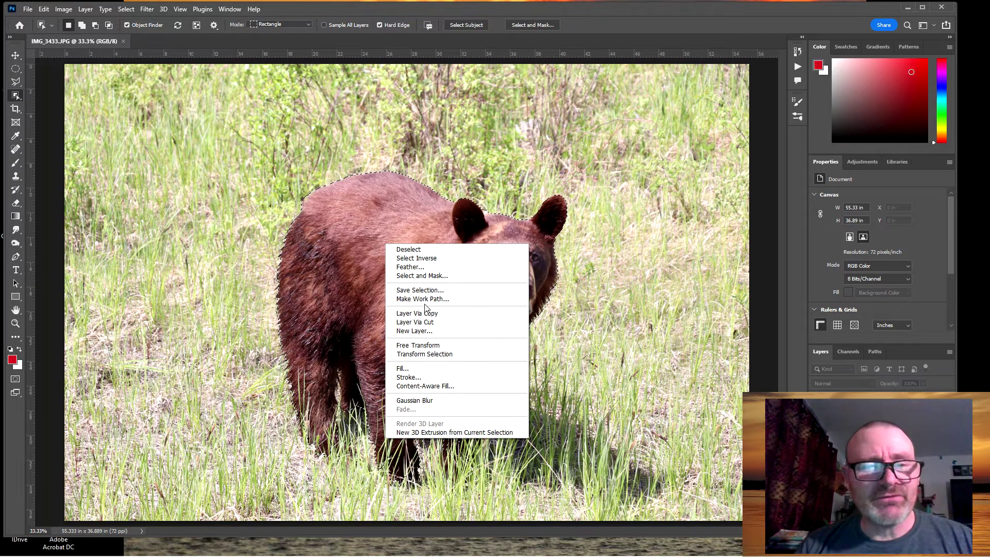
left_click(408, 267)
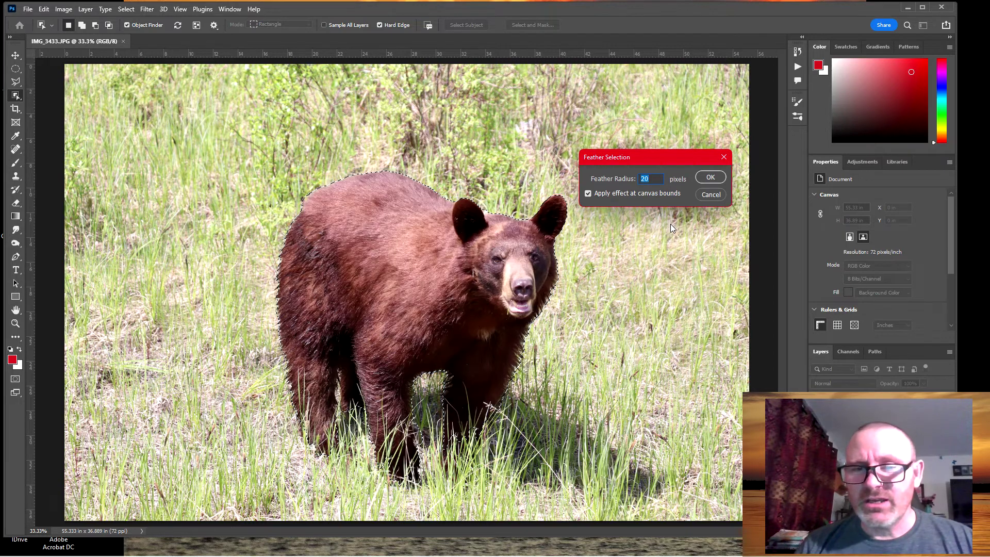
type("30")
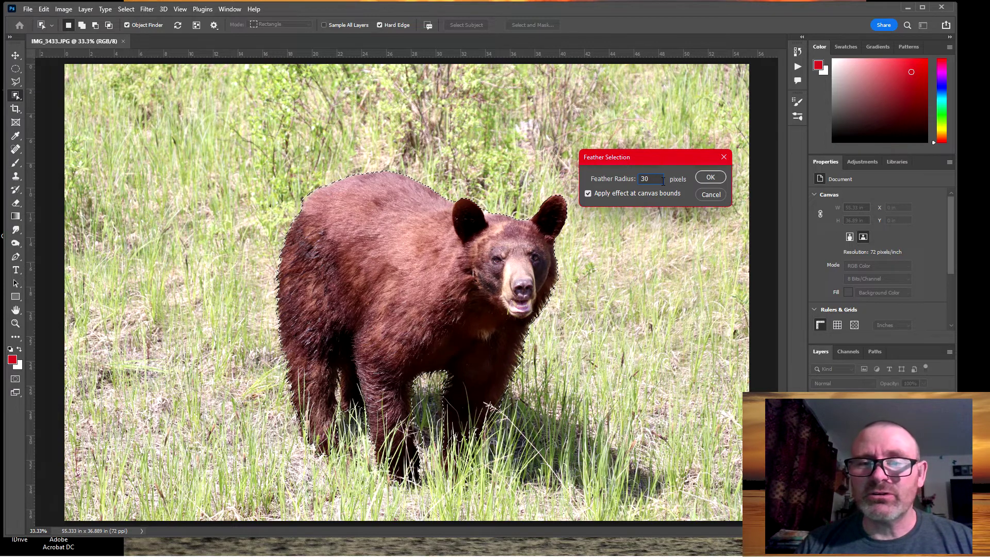
left_click(710, 178)
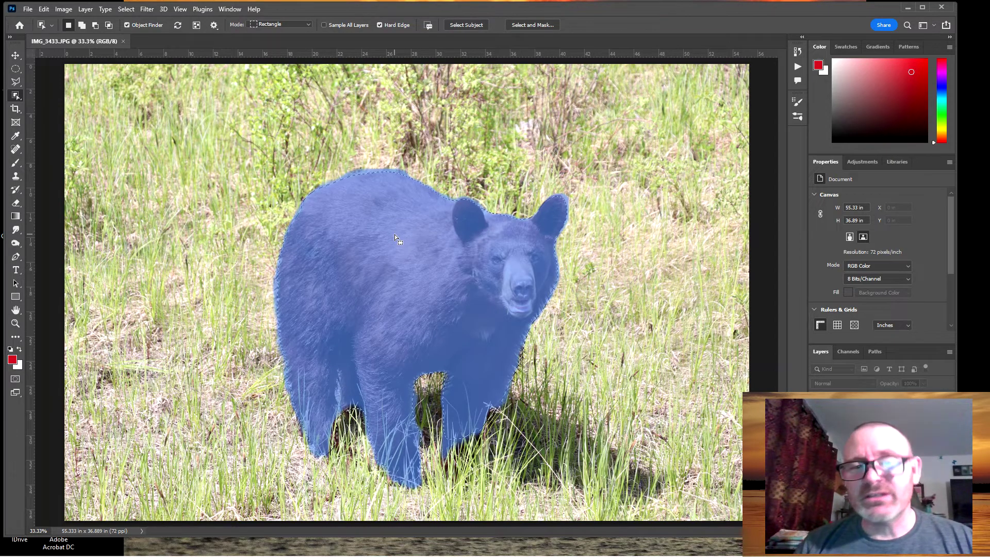
right_click(394, 234)
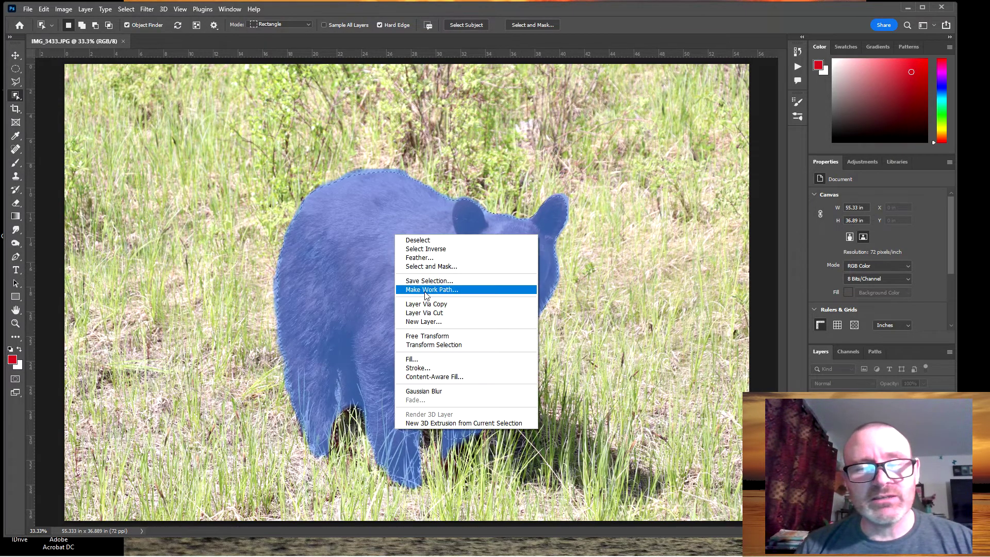
left_click(440, 305)
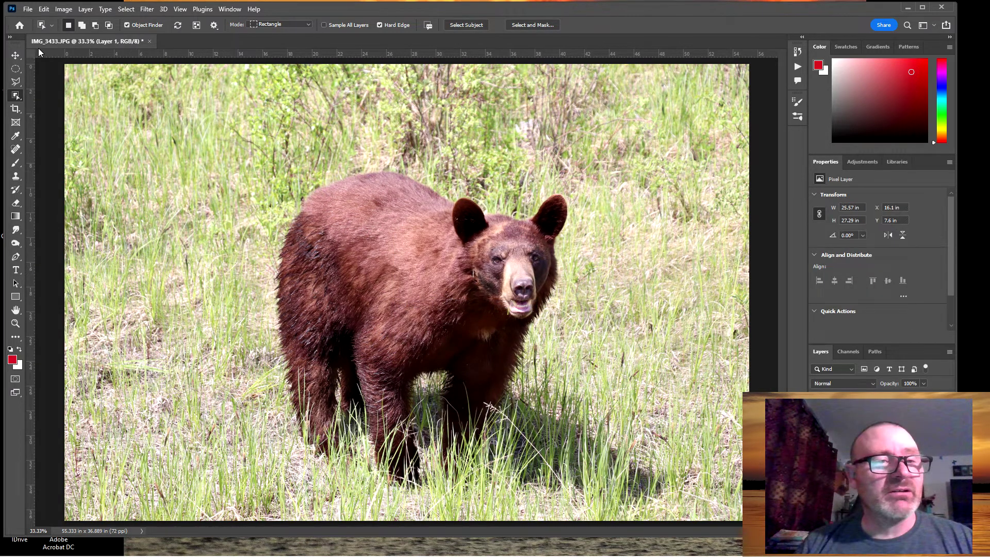
Temporarily hide the background layer to check the cut-out bear, and restore its visibility
left_click(16, 56)
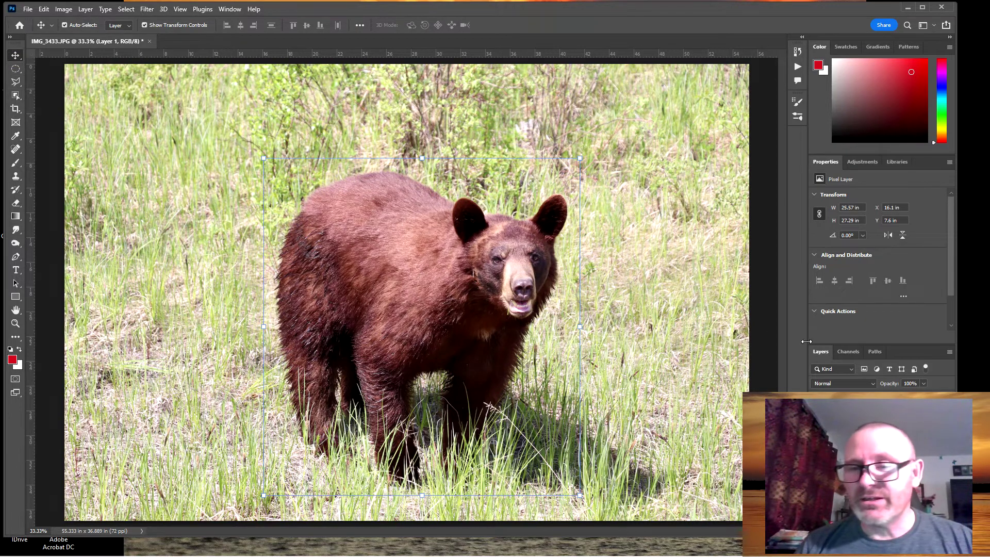
left_click(816, 434)
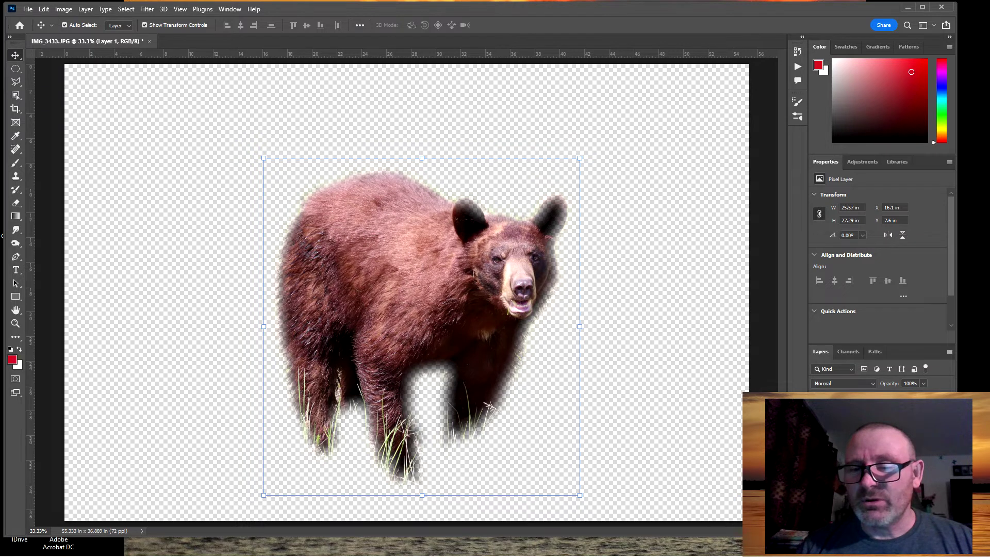
key("ctrl+z")
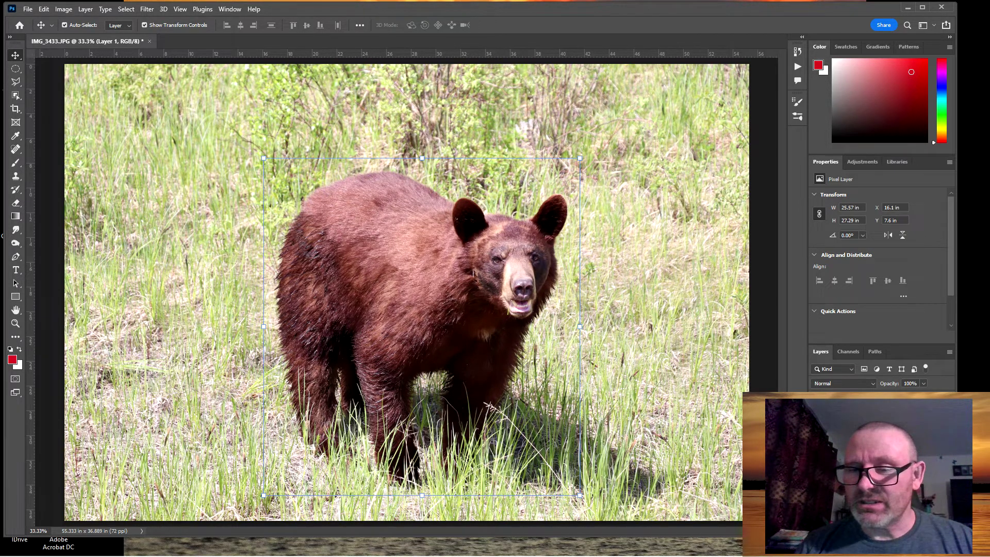
Duplicate the background layer and rename the cut-out bear's layer as Bear Layer
left_click(866, 434)
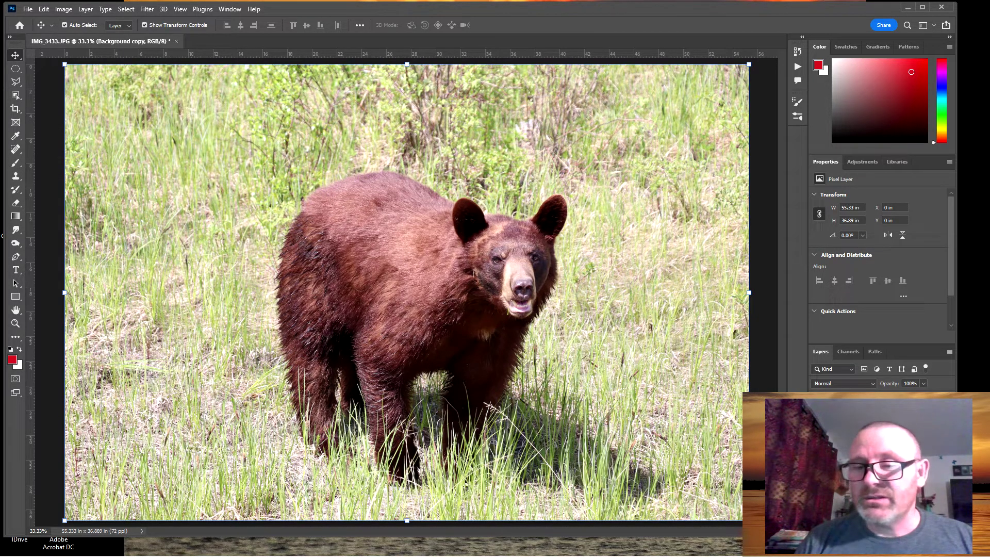
key("ctrl+j")
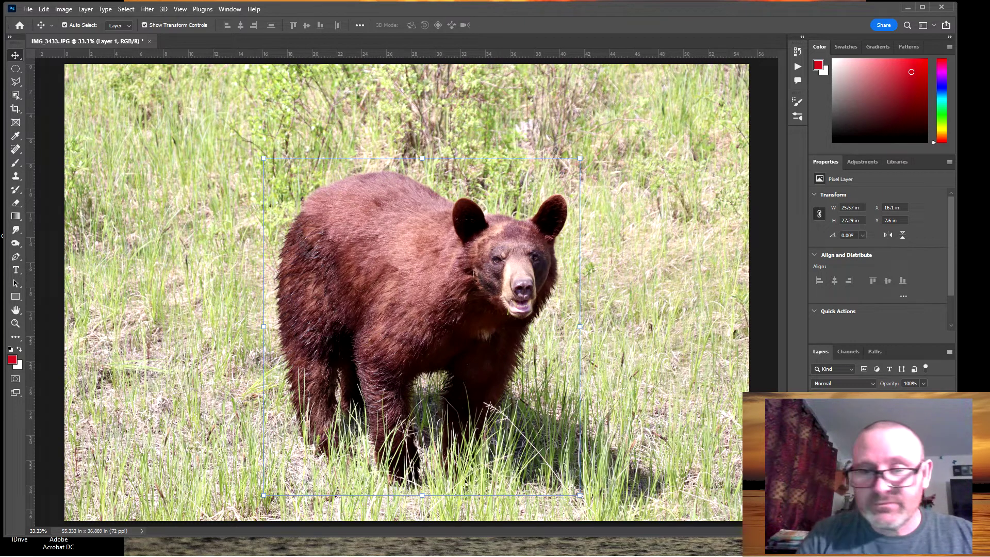
key("Return")
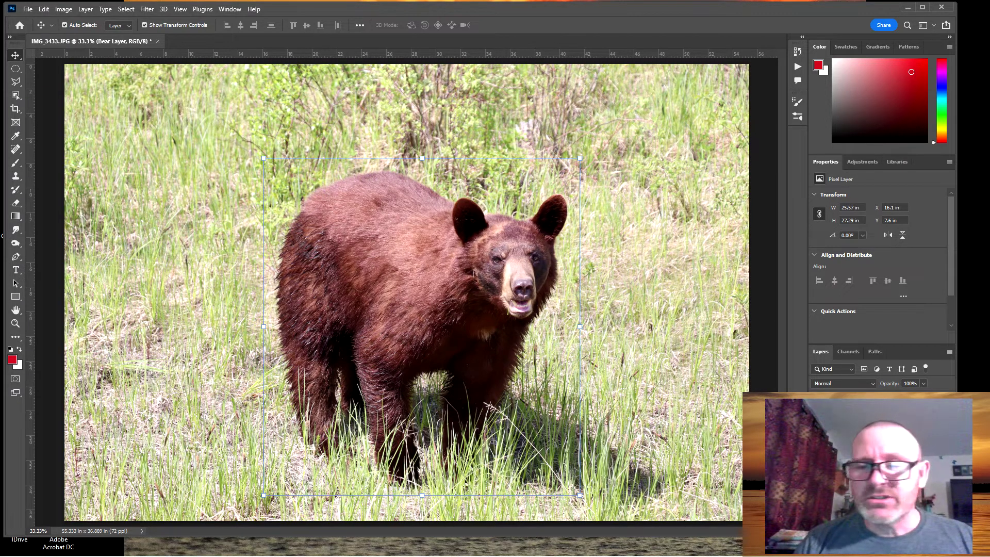
Apply a Gaussian Blur with a radius of about 8.2 pixels to the Blur Layer
key("alt+bracketright")
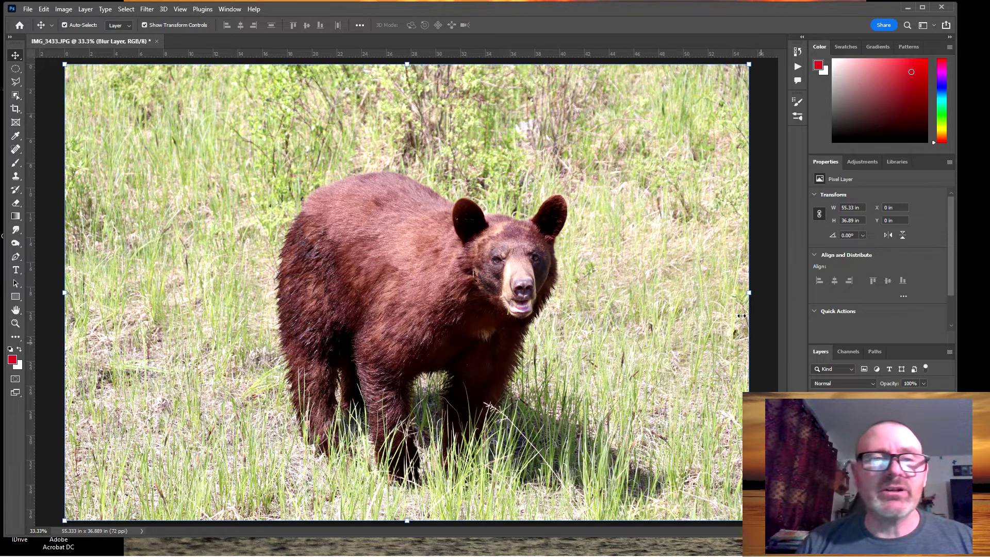
left_click(146, 9)
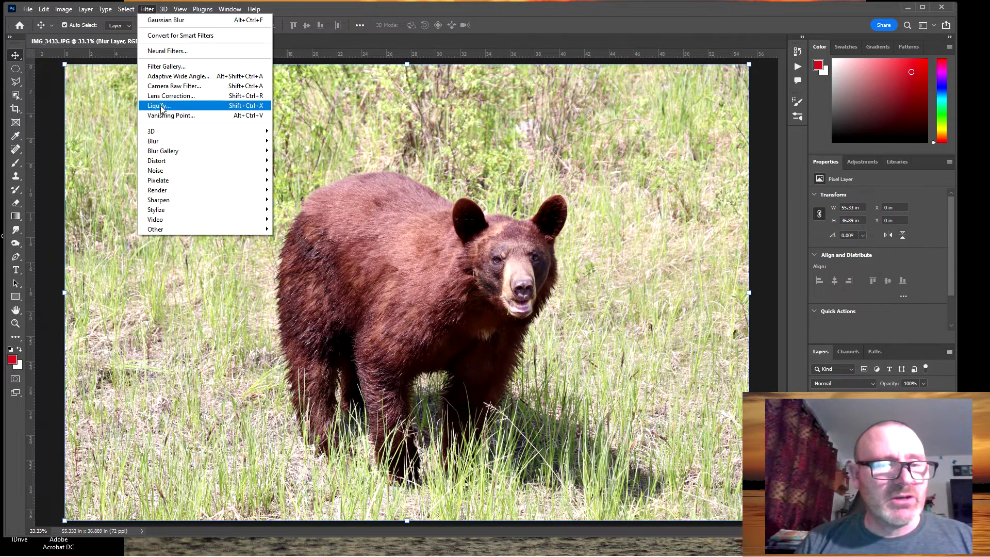
mouse_move(160, 146)
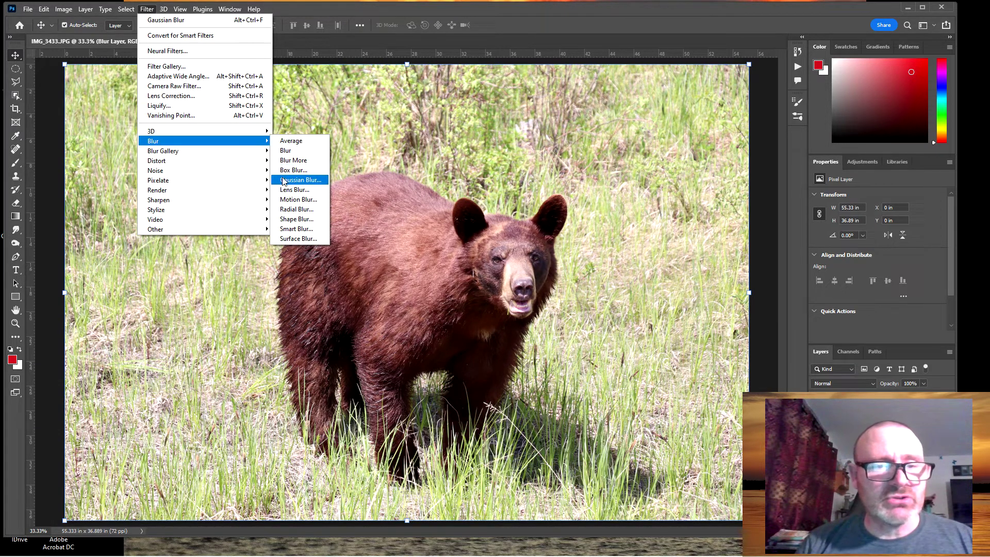
left_click(302, 180)
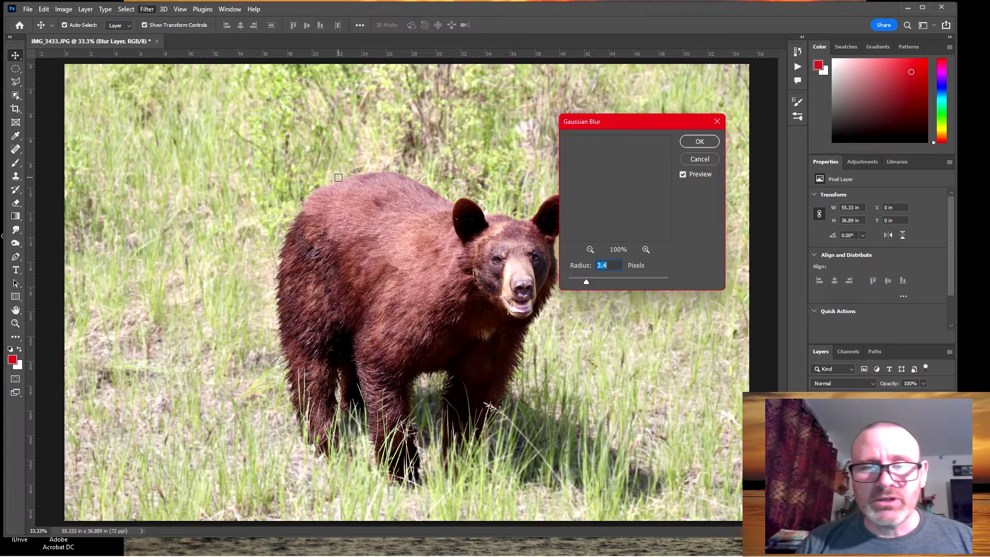
left_click_drag(621, 122, 697, 122)
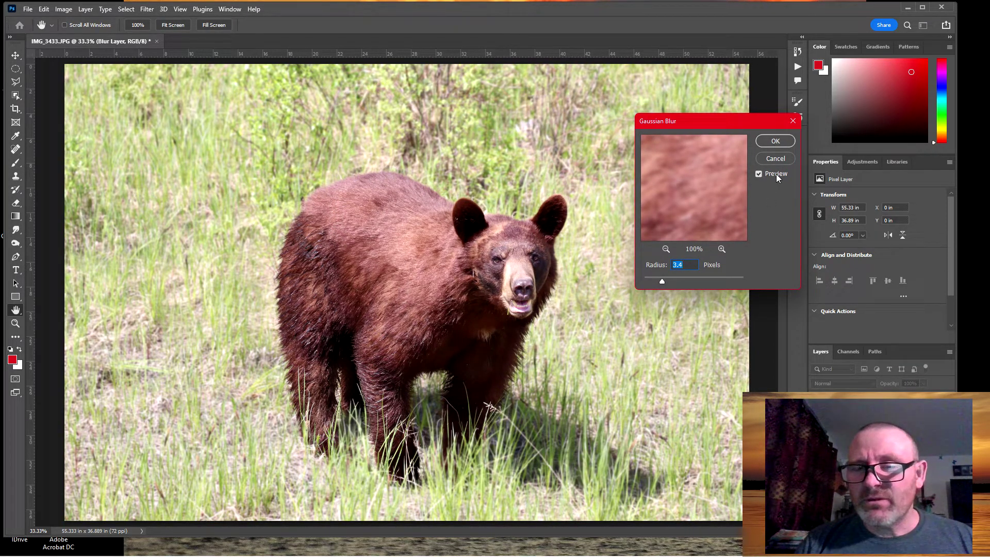
left_click_drag(686, 127, 784, 119)
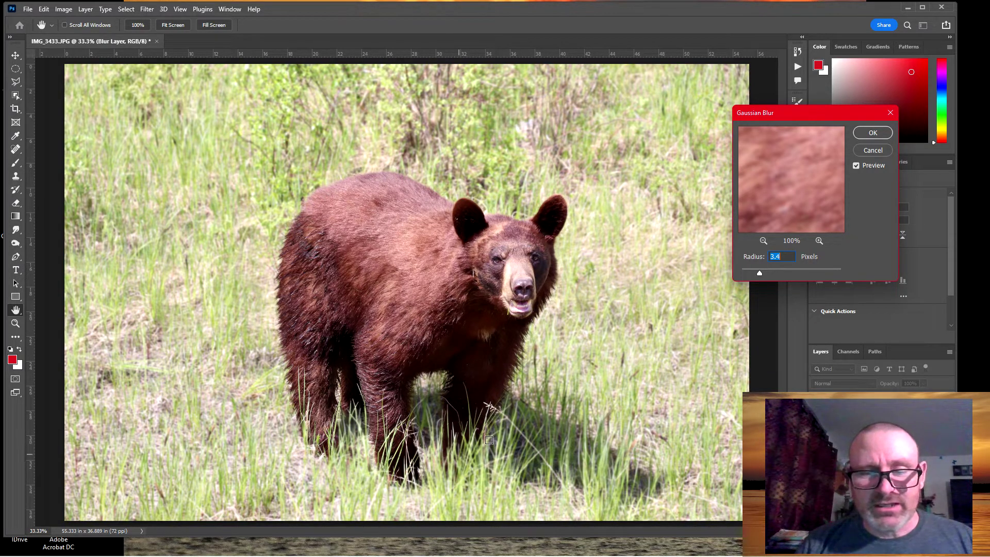
left_click_drag(765, 274, 818, 274)
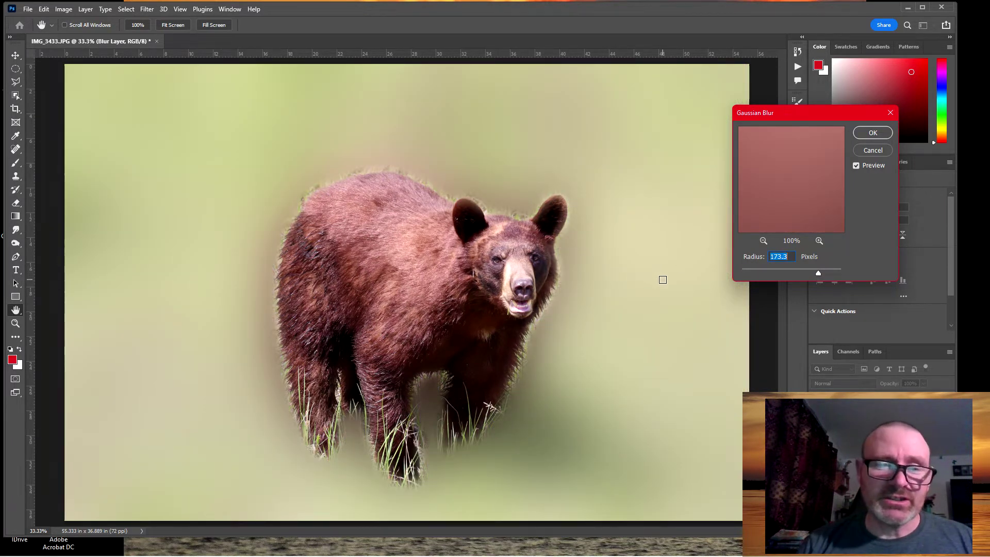
left_click_drag(818, 273, 771, 273)
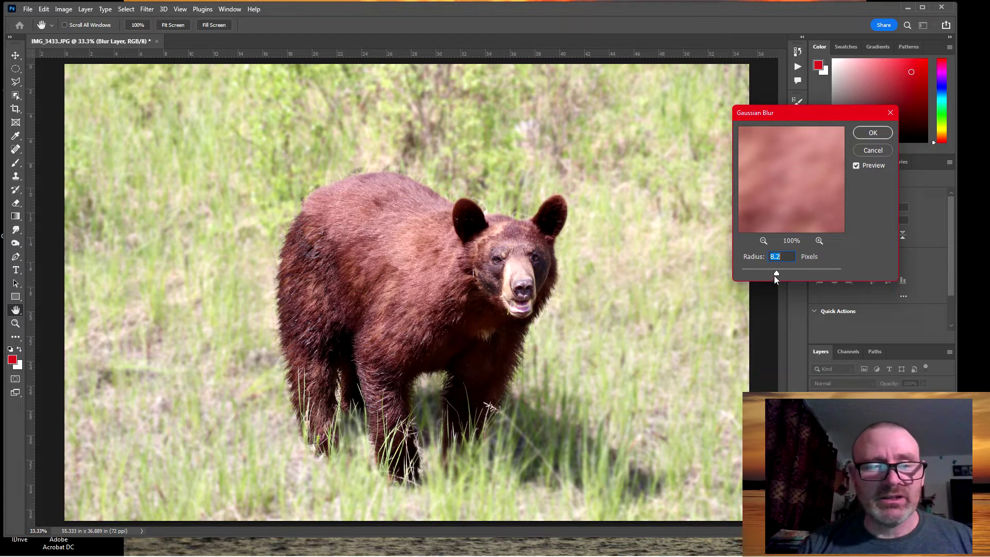
left_click(871, 133)
key("v")
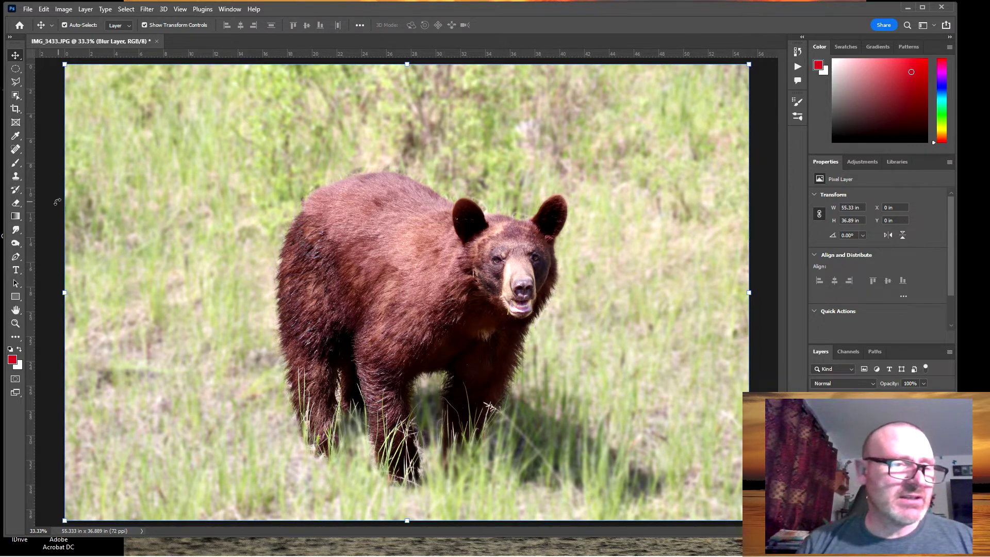
Switch to the Blur tool and set its brush size to 200 pixels
left_click(17, 230)
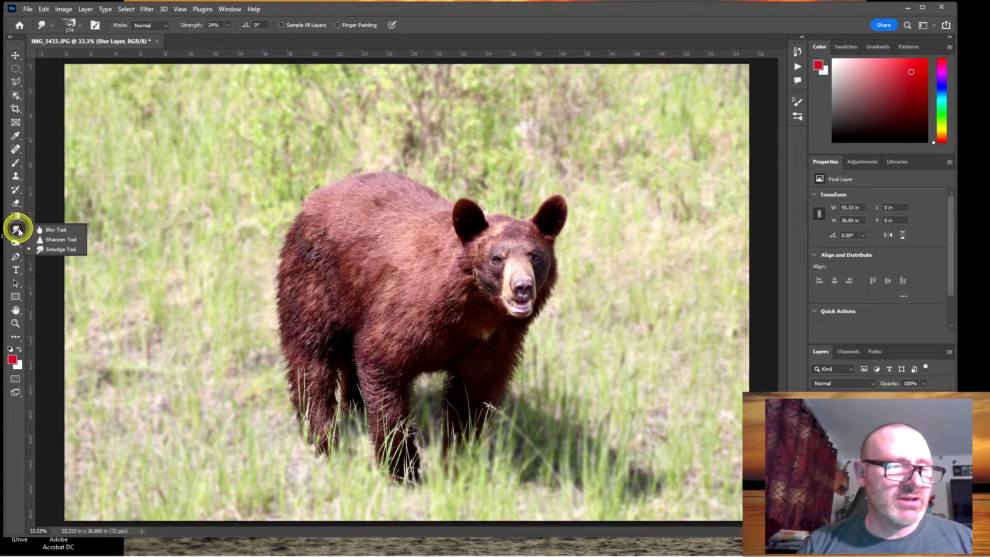
left_click(56, 230)
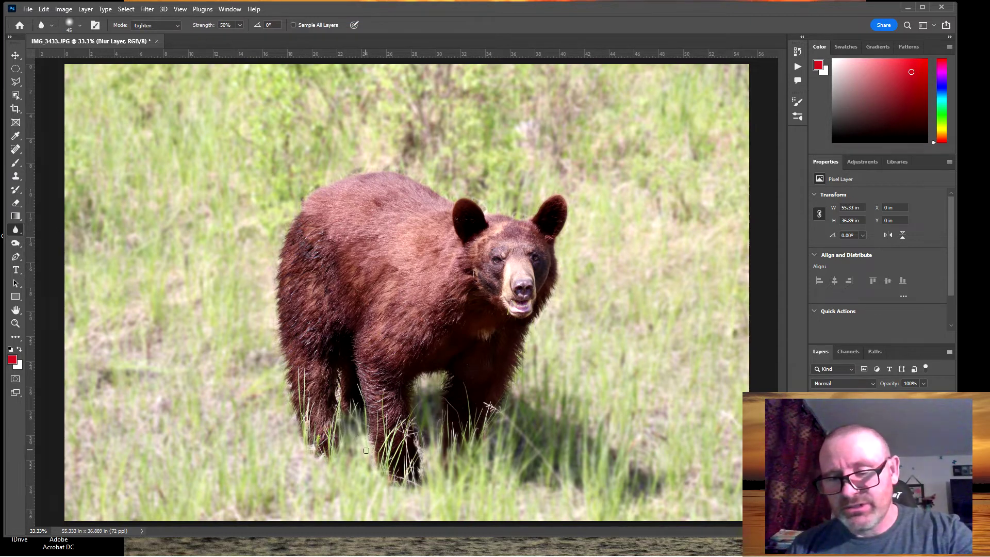
left_click(70, 25)
left_click_drag(82, 57, 101, 60)
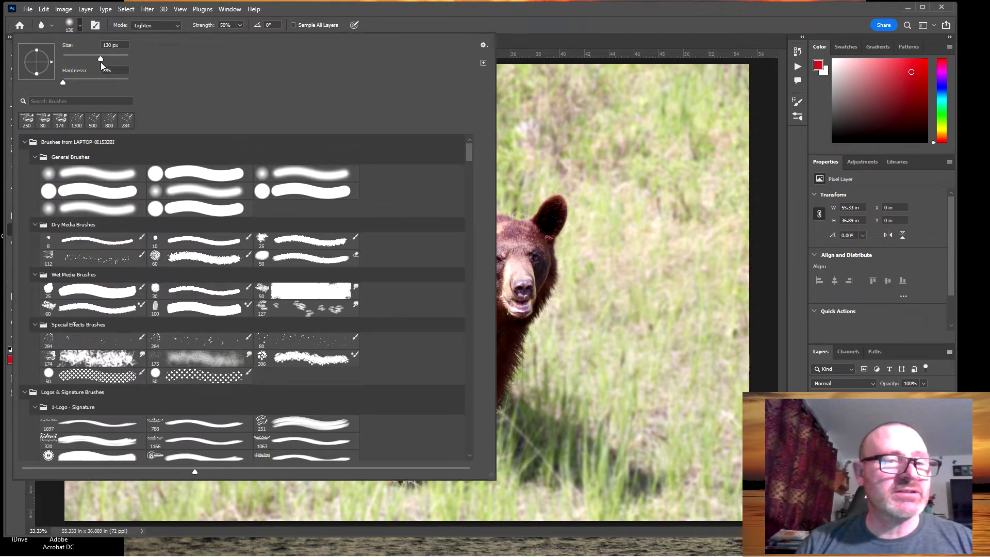
left_click(574, 17)
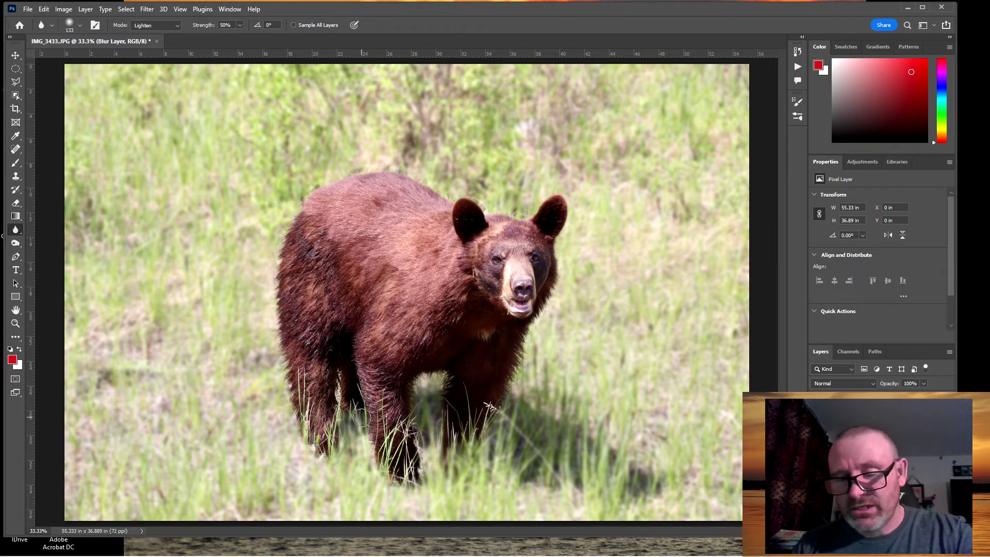
key("bracketright")
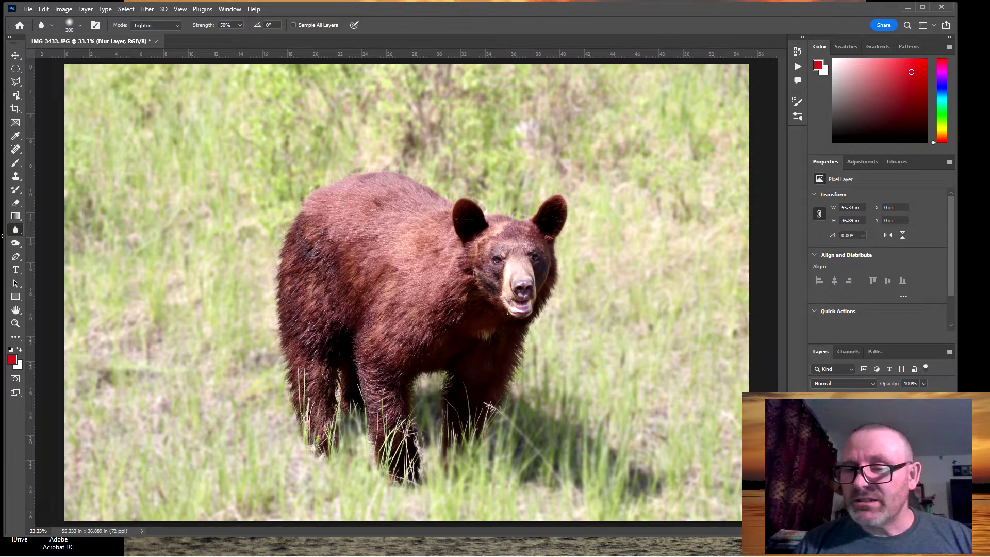
Make Bear Layer active and set the Blur tool to Normal mode at 89% strength
key("alt+bracketleft")
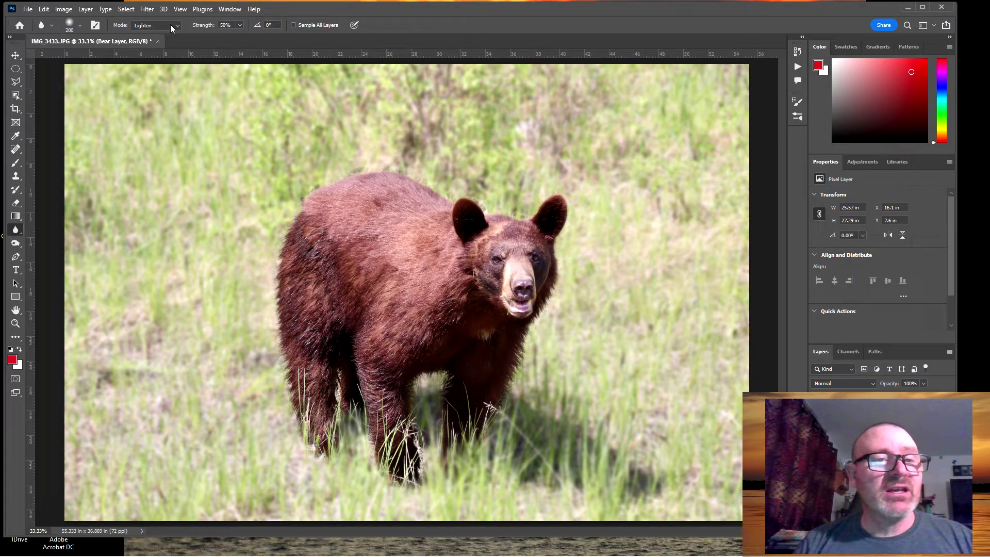
left_click(239, 25)
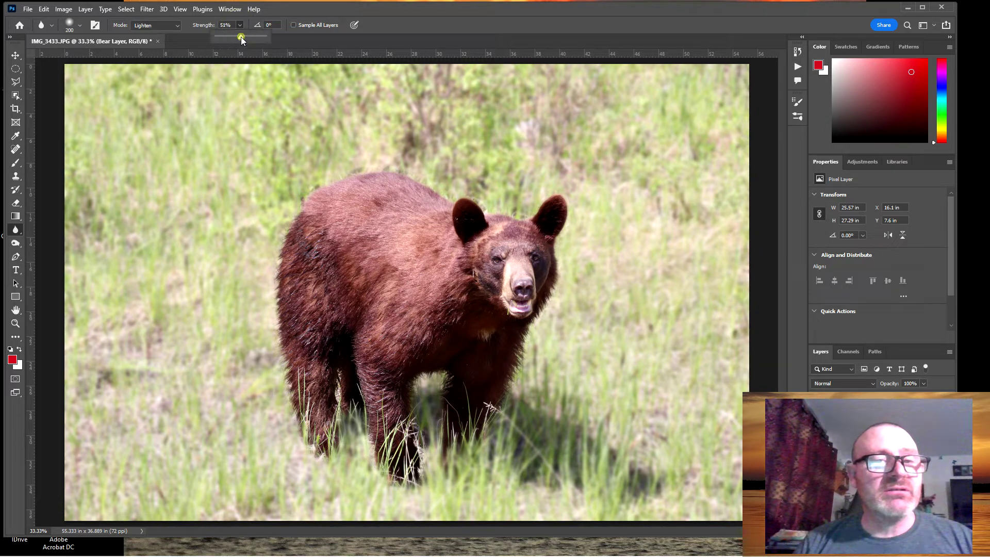
left_click(178, 24)
left_click(160, 32)
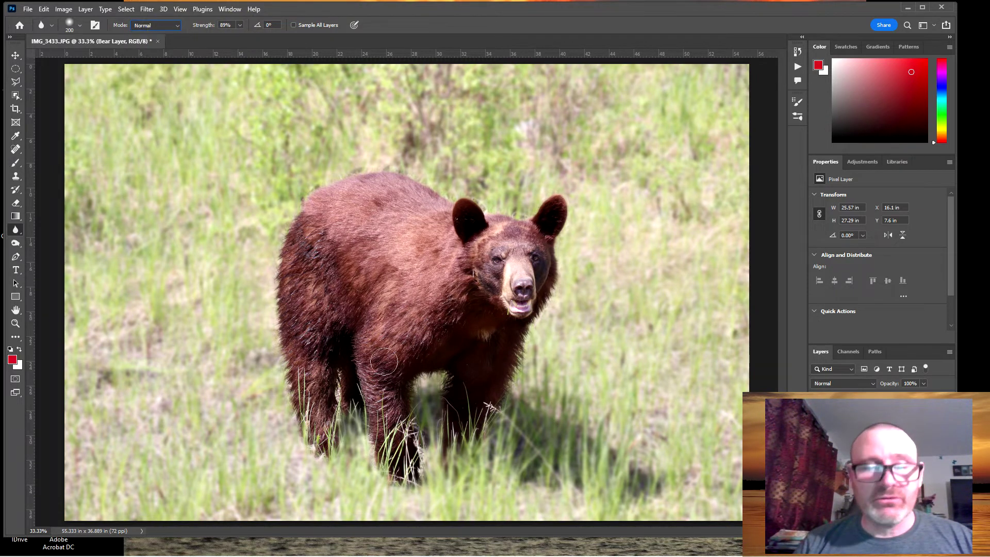
Soften the bear's cut-out edge with Blur strokes around the legs, up the rump, along the back and over the head
mouse_move(390, 442)
left_mouse_down()
mouse_move(398, 453)
mouse_move(383, 392)
mouse_move(367, 407)
mouse_move(377, 400)
left_mouse_up()
mouse_move(393, 475)
left_mouse_down()
mouse_move(408, 430)
mouse_move(423, 427)
mouse_move(422, 411)
mouse_move(421, 447)
mouse_move(402, 465)
mouse_move(382, 409)
mouse_move(397, 441)
mouse_move(463, 450)
left_mouse_up()
mouse_move(467, 415)
left_mouse_down()
mouse_move(485, 438)
mouse_move(500, 434)
mouse_move(491, 445)
mouse_move(480, 426)
mouse_move(454, 435)
left_mouse_up()
mouse_move(364, 448)
left_mouse_down()
mouse_move(355, 396)
mouse_move(333, 411)
mouse_move(321, 452)
mouse_move(310, 446)
mouse_move(302, 376)
mouse_move(304, 434)
mouse_move(309, 409)
mouse_move(289, 346)
mouse_move(278, 346)
left_mouse_up()
left_click_drag(273, 285, 279, 265)
mouse_move(287, 218)
left_mouse_down()
mouse_move(314, 186)
mouse_move(400, 165)
mouse_move(386, 169)
mouse_move(387, 157)
mouse_move(346, 168)
mouse_move(564, 284)
left_mouse_up()
Blur the bright fringe beside the bear's face and between its ears
scroll(562, 287, "up", 5)
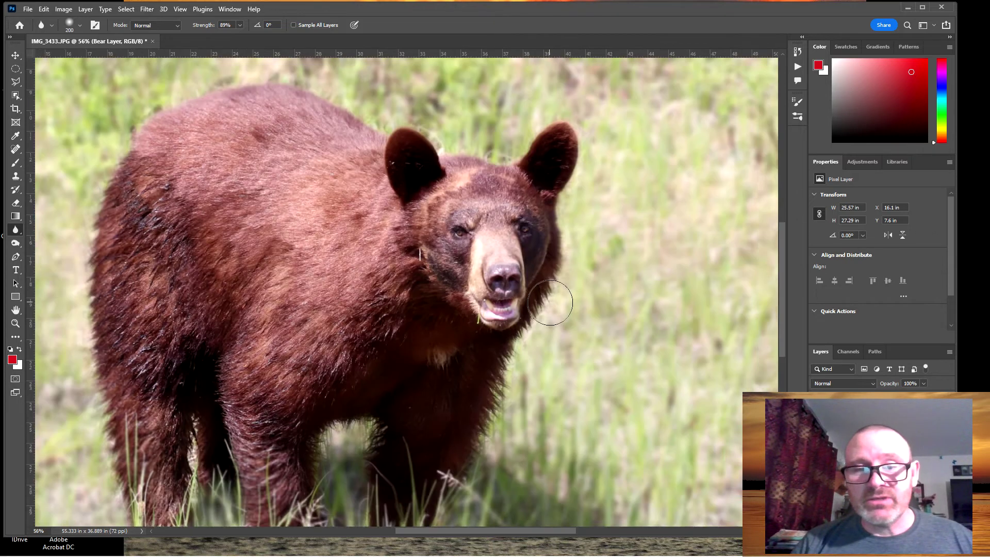
mouse_move(579, 288)
left_mouse_down()
mouse_move(562, 304)
mouse_move(537, 405)
mouse_move(529, 399)
mouse_move(508, 421)
mouse_move(471, 484)
mouse_move(533, 373)
mouse_move(586, 178)
mouse_move(601, 192)
left_mouse_up()
scroll(608, 183, "up", 3)
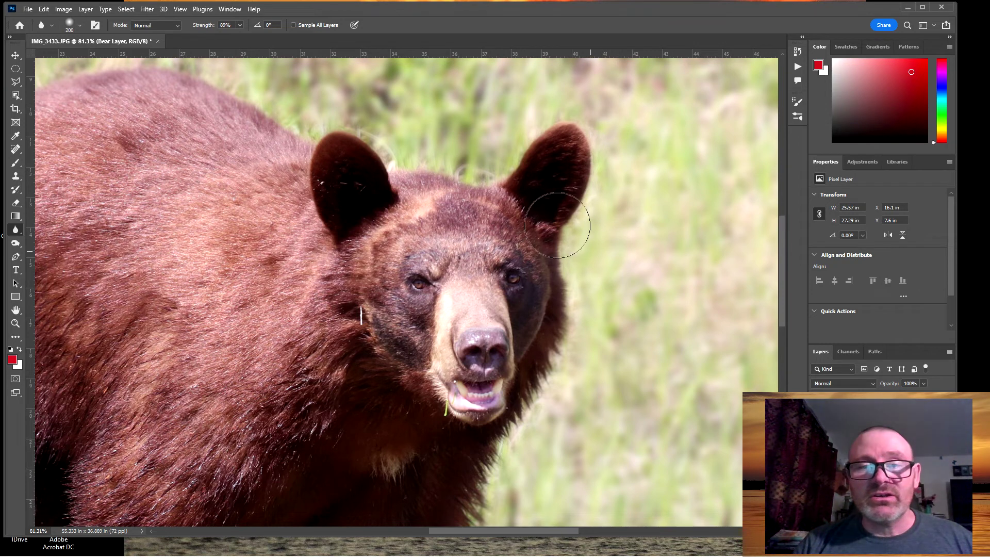
left_click(413, 145)
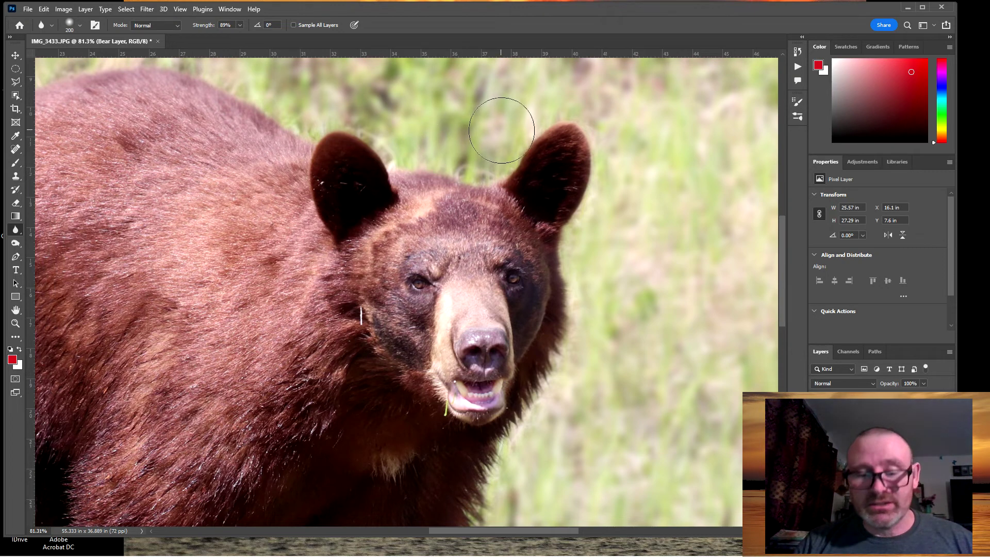
Reduce the Blur brush to 125 pixels and soften the edge from the outer ear and cheek down to the chest
key("bracketleft")
key("bracketleft")
key("bracketleft")
mouse_move(610, 203)
left_mouse_down()
mouse_move(612, 267)
mouse_move(598, 304)
left_mouse_up()
scroll(548, 361, "down", 3)
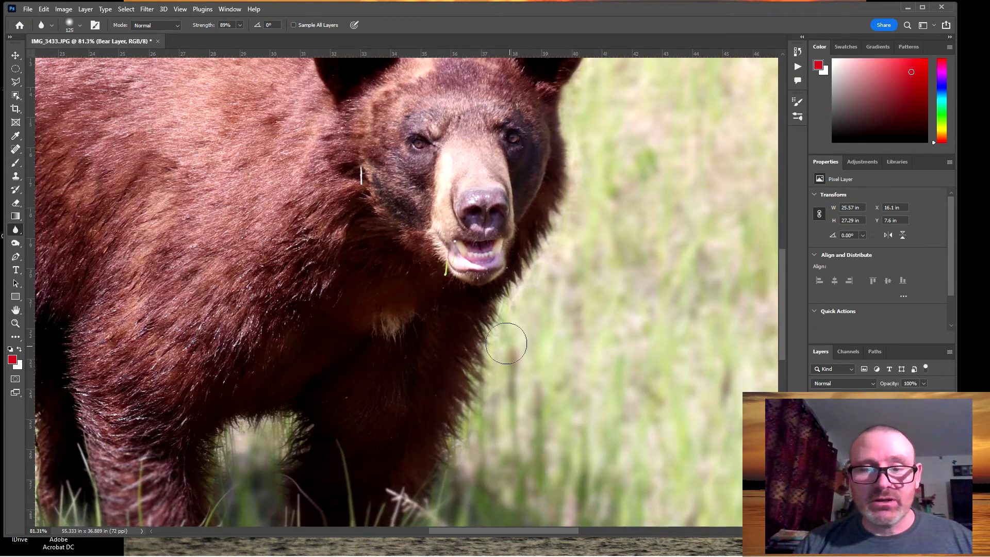
left_click_drag(497, 351, 458, 419)
Blur the edges around the bear's front legs and the gap between them
scroll(413, 444, "down", 2)
mouse_move(289, 330)
left_mouse_down()
mouse_move(249, 339)
mouse_move(277, 333)
mouse_move(255, 331)
mouse_move(210, 362)
mouse_move(224, 475)
mouse_move(209, 455)
mouse_move(237, 434)
left_mouse_up()
mouse_move(446, 453)
left_mouse_down()
mouse_move(432, 387)
mouse_move(327, 411)
left_mouse_up()
scroll(327, 411, "down", 1)
mouse_move(90, 335)
left_mouse_down()
mouse_move(90, 301)
mouse_move(75, 308)
left_mouse_up()
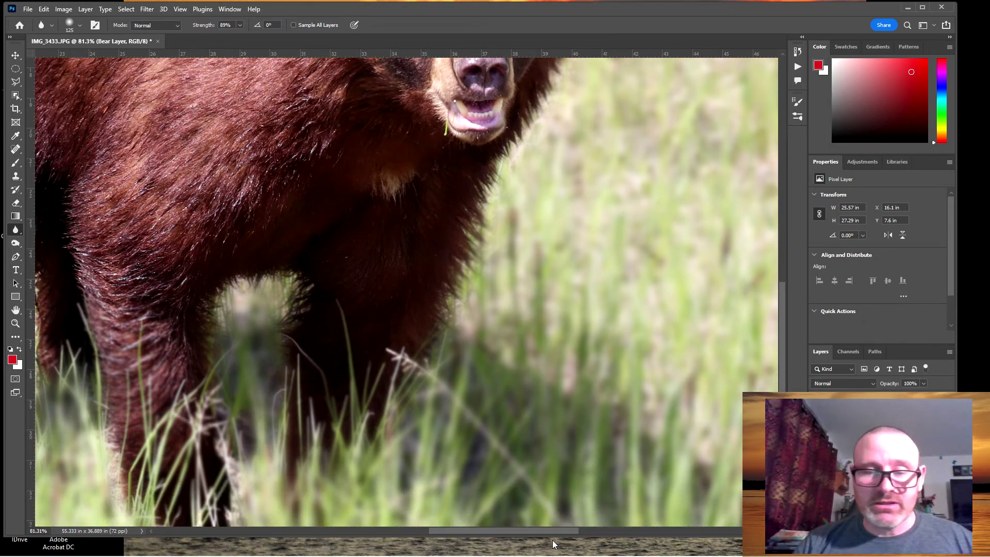
Soften the outer edge of the hind leg and rump, and touch up the front paw in the grass
left_click_drag(518, 533, 444, 531)
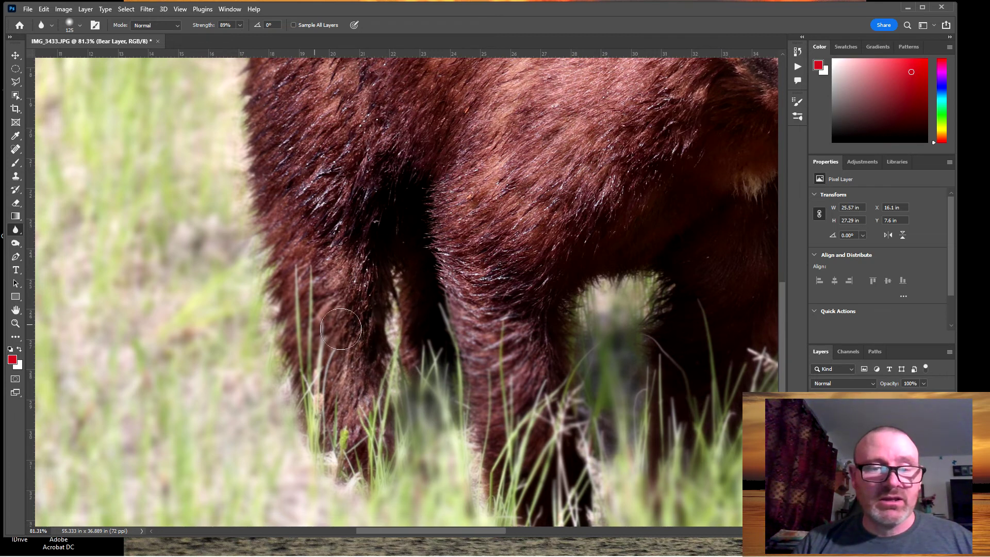
mouse_move(277, 332)
left_mouse_down()
mouse_move(230, 146)
mouse_move(230, 159)
left_mouse_up()
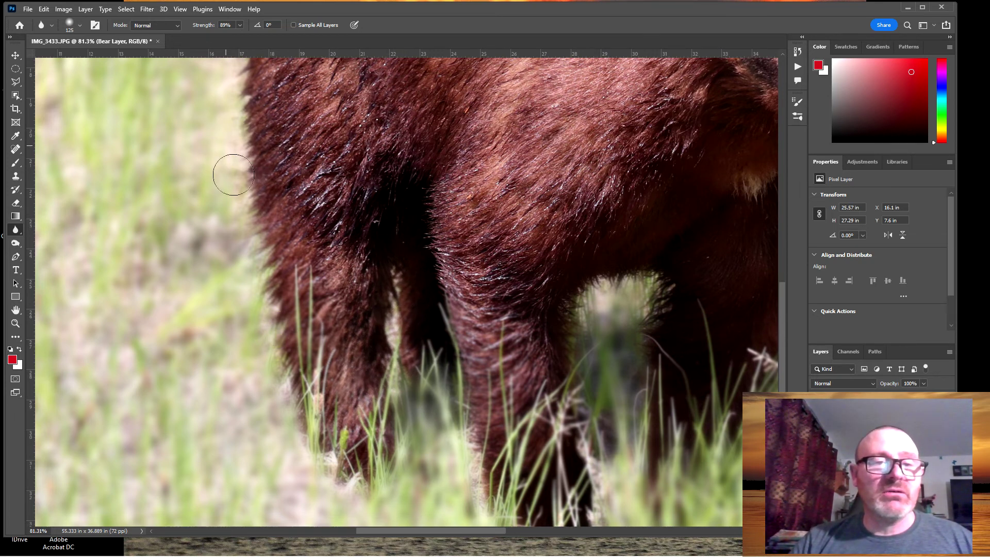
key("ctrl+0")
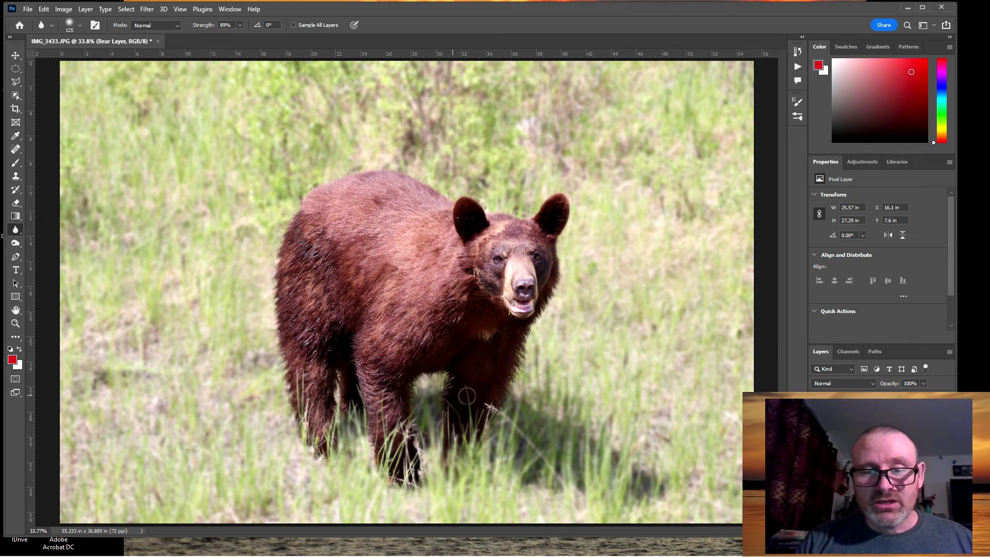
left_click_drag(384, 477, 399, 464)
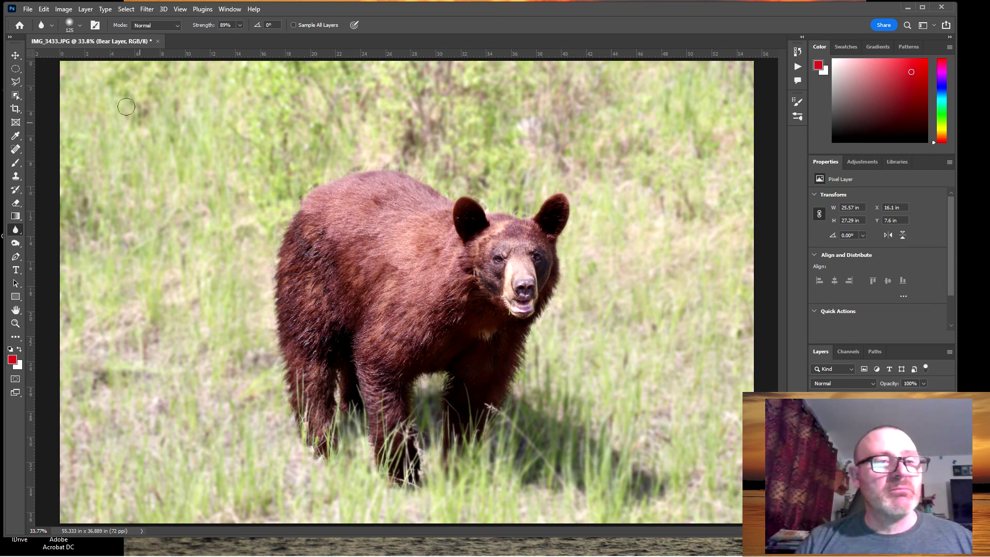
Save the edited bear image with Save As
left_click(28, 10)
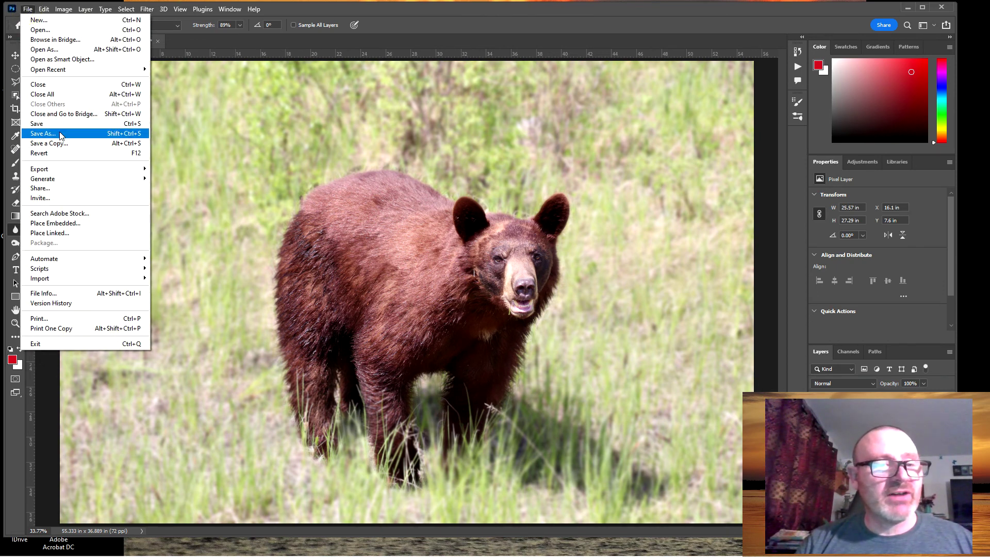